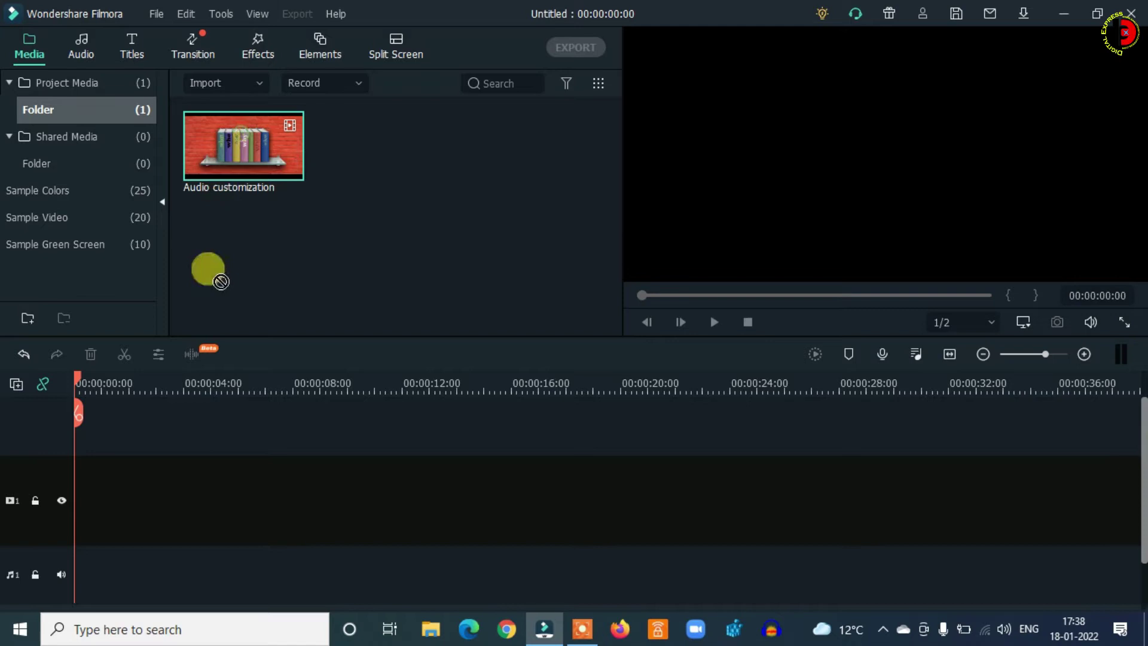
- Place the Audio customization clip at the start of video track 1
drag(221, 282, 76, 482)
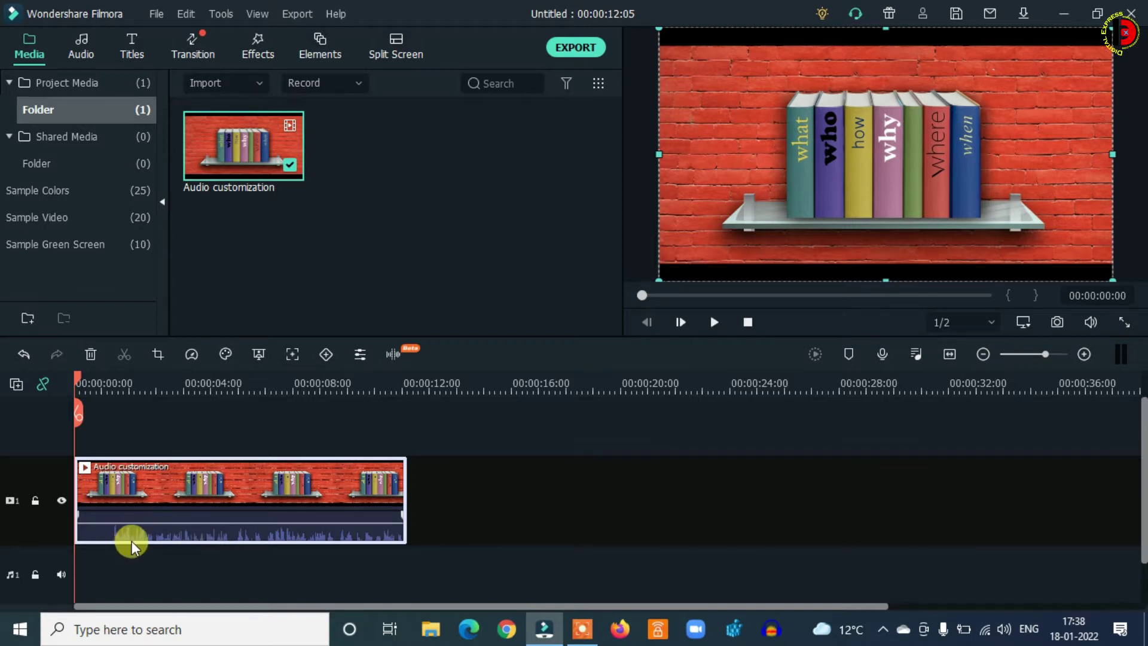
mouse_move(159, 530)
mouse_move(261, 519)
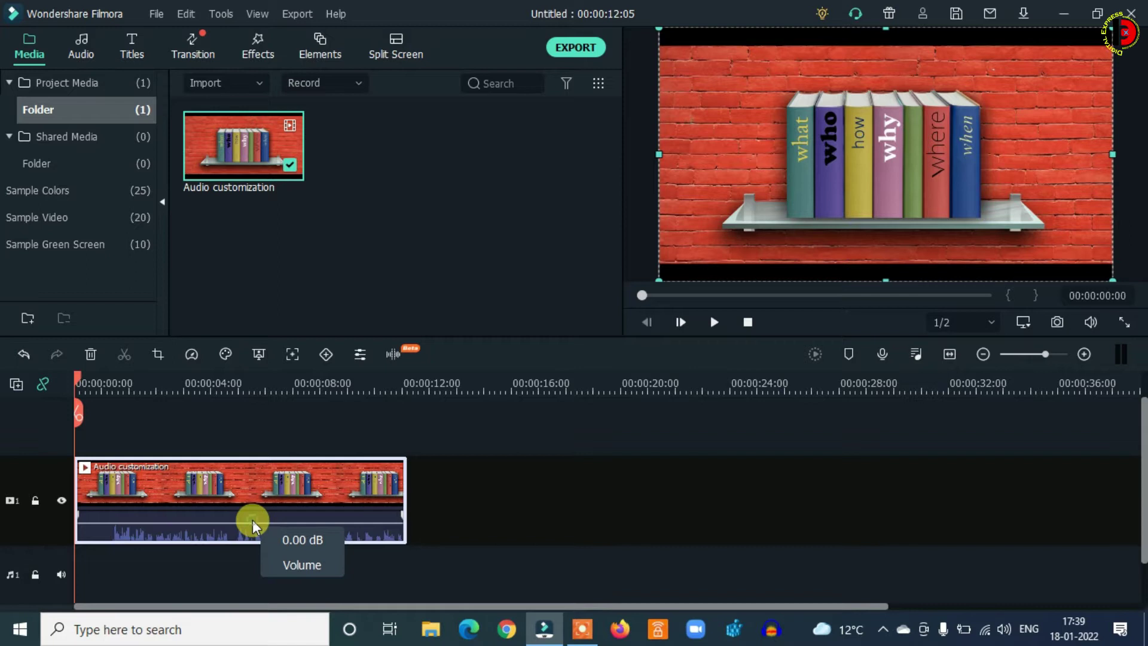
- Try raising the clip's audio volume to 12 dB on the timeline, and undo the change
drag(252, 520, 256, 515)
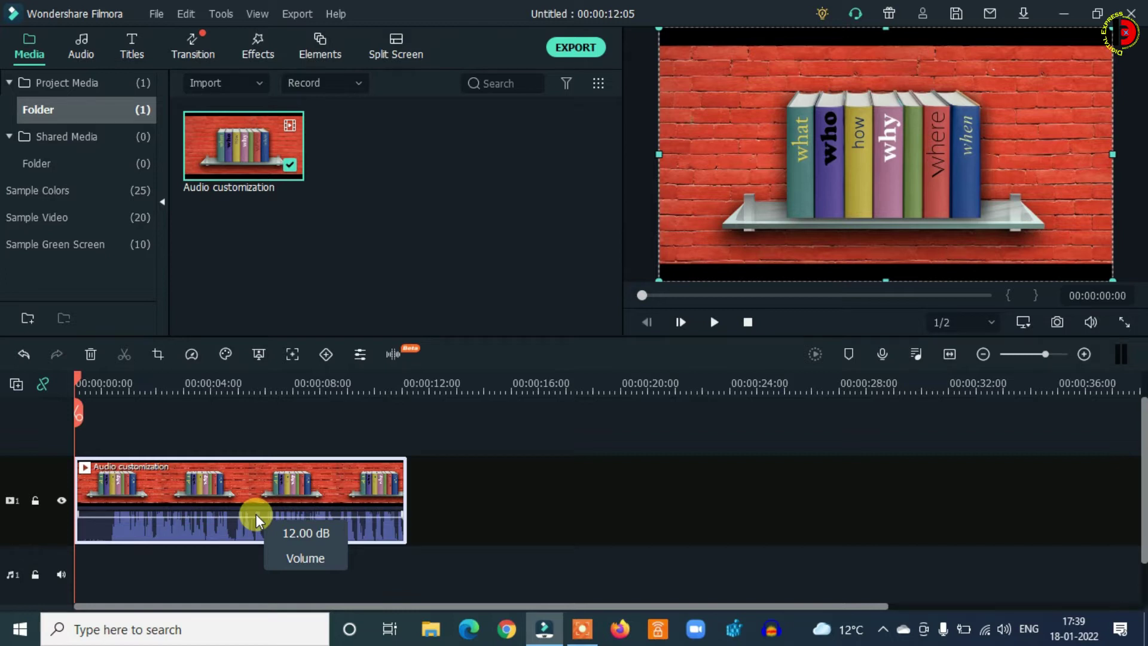
key(ctrl+z)
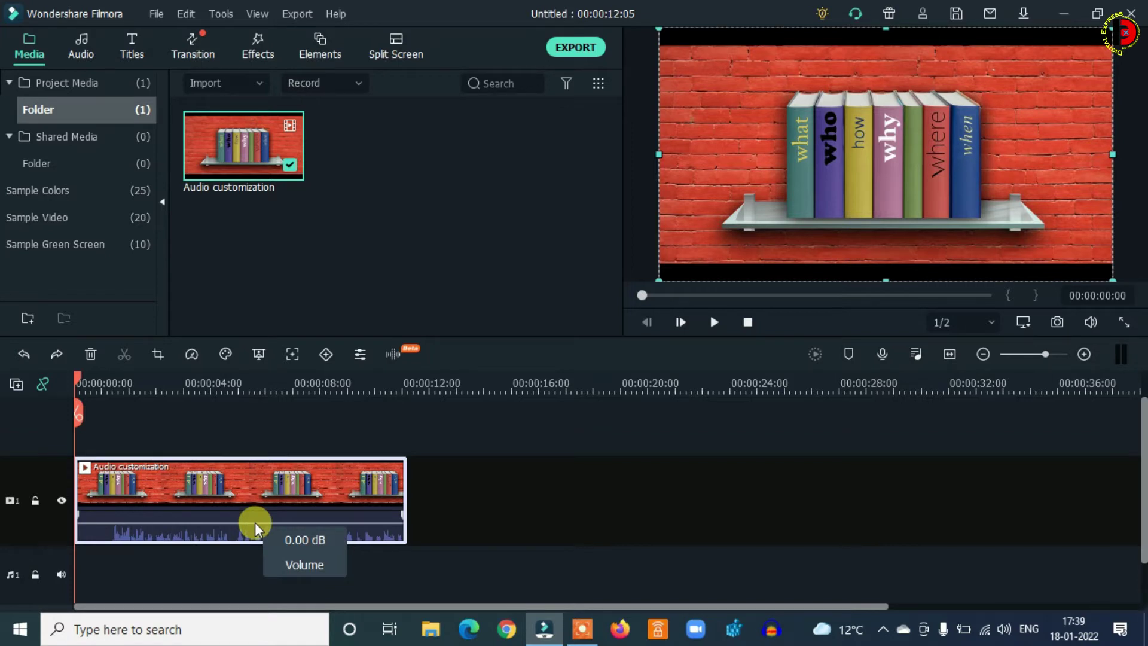
click(314, 523)
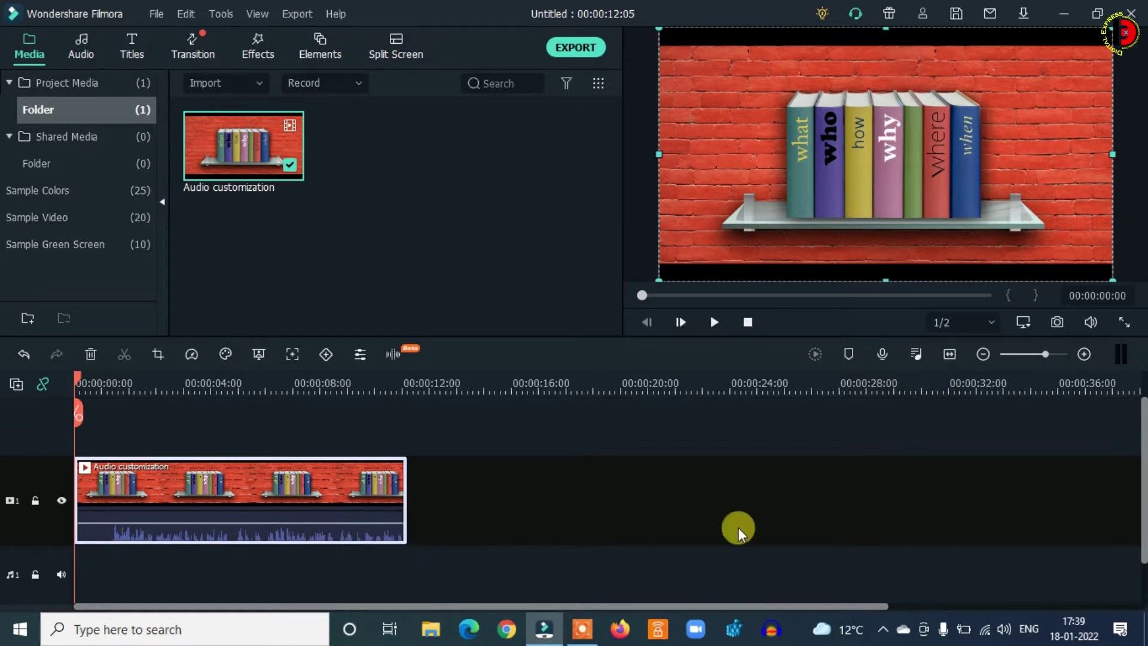
- Show the audio level meter beside the timeline and play the clip to about 00:00:08:20 to check its loudness
click(1122, 355)
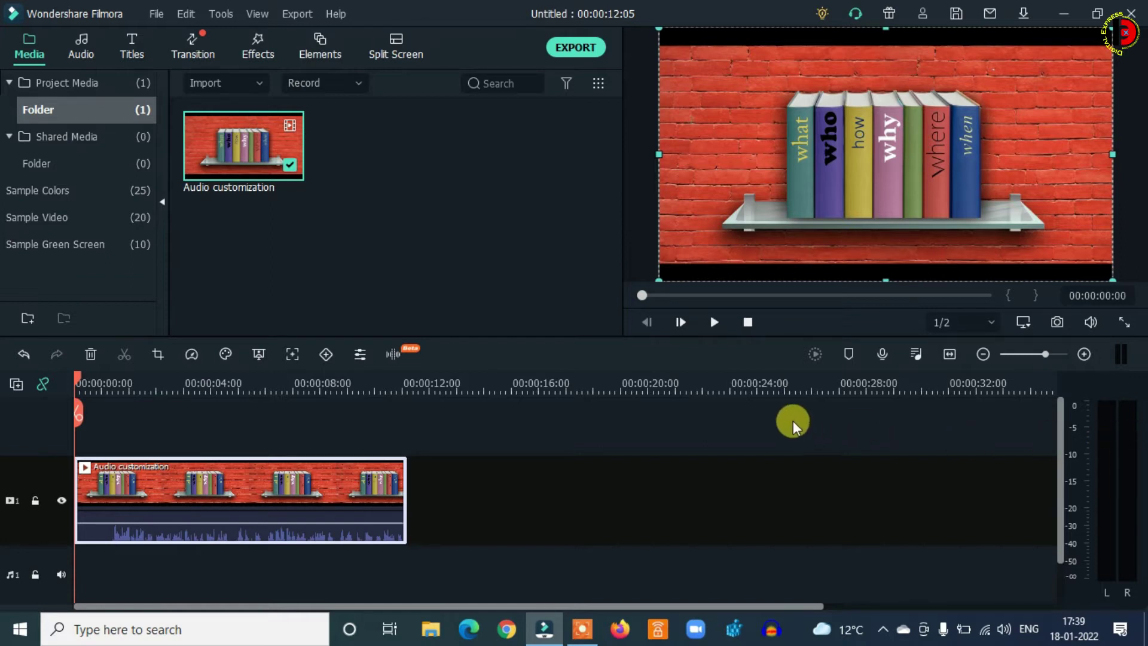
click(713, 323)
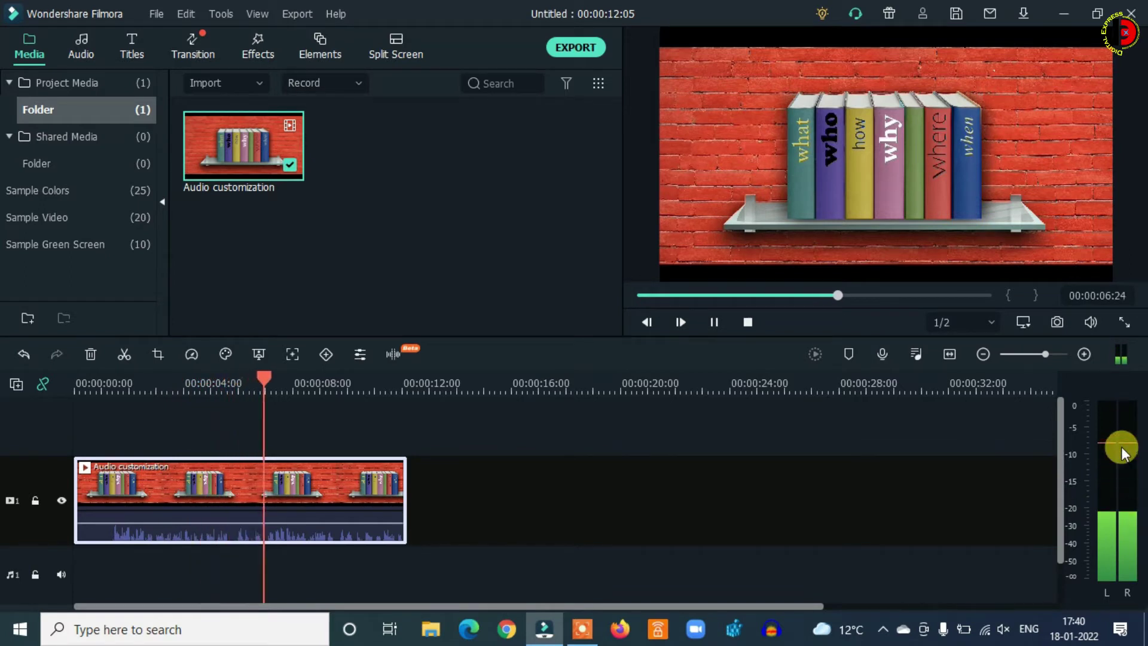
click(714, 323)
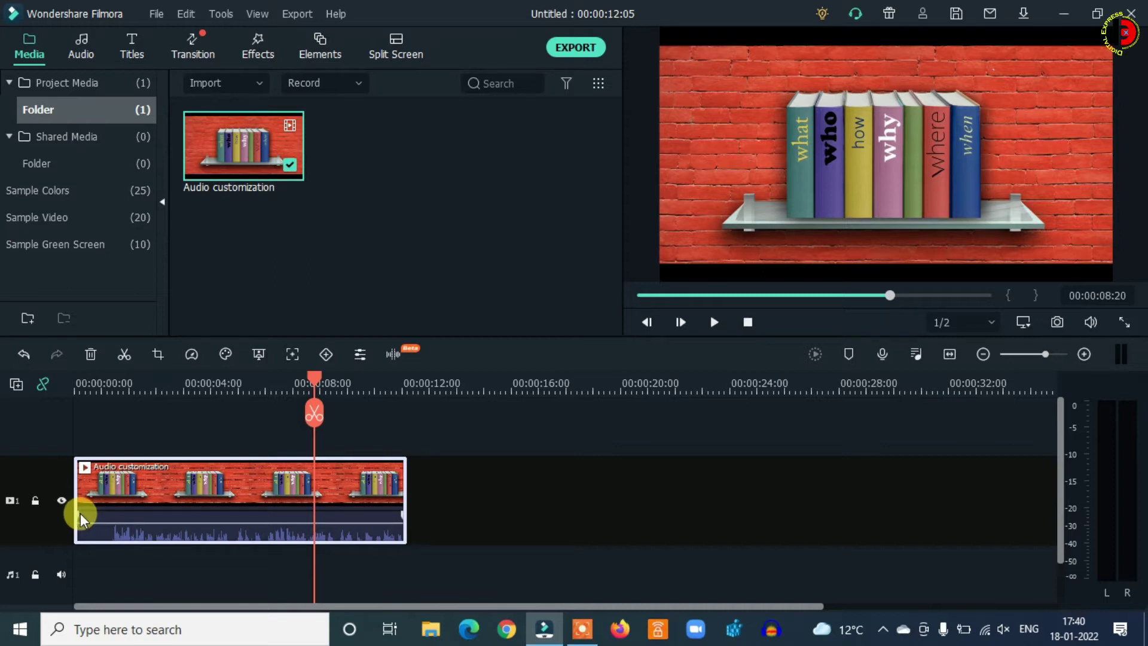
- Add a fade-in of about 1.84 s and a fade-out of about 1.48 s to the clip's audio on the timeline
drag(78, 511, 125, 519)
drag(400, 513, 363, 515)
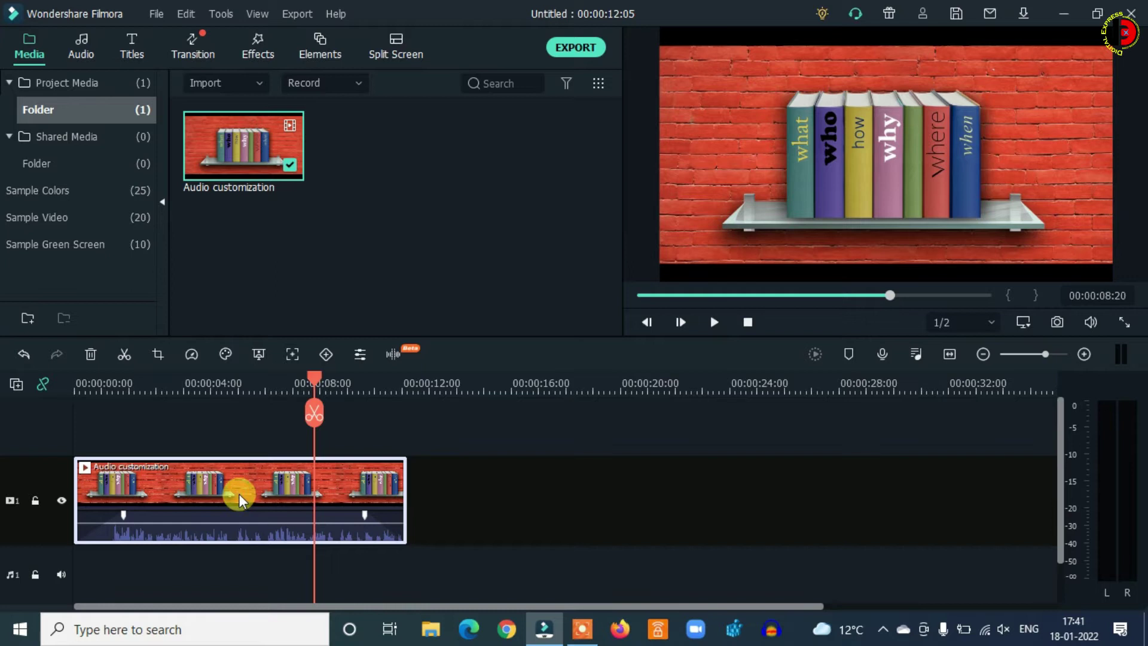
- In the clip's audio settings, reset both fades, and set the fade-in to 1.12 s and the fade-out to 1.00 s
double_click(239, 494)
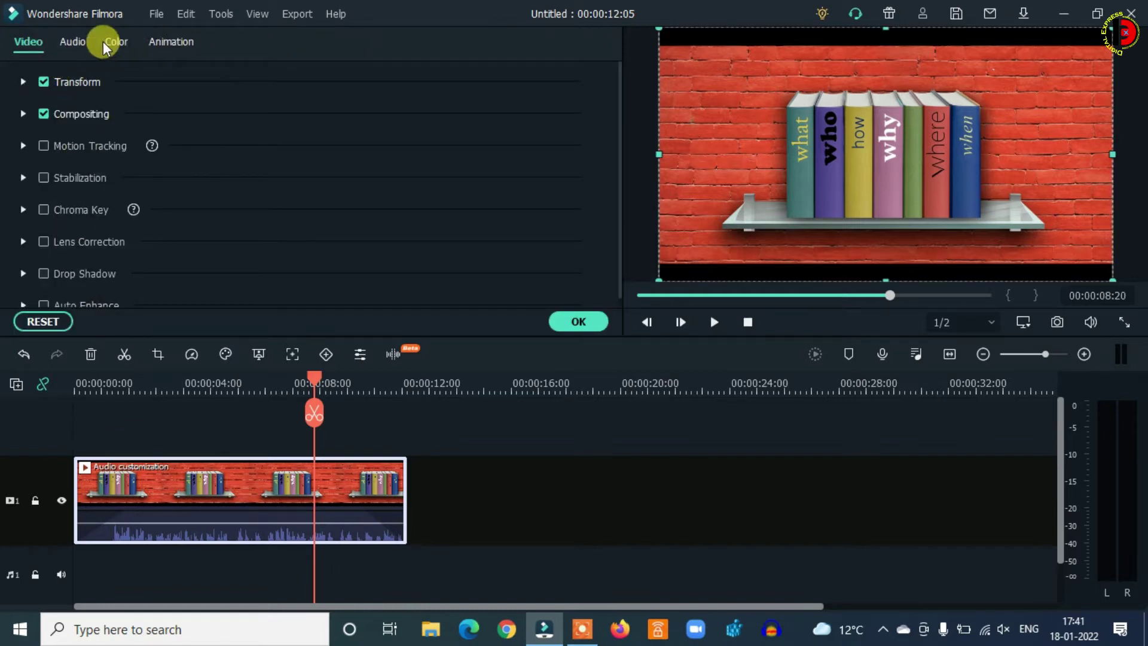
click(73, 42)
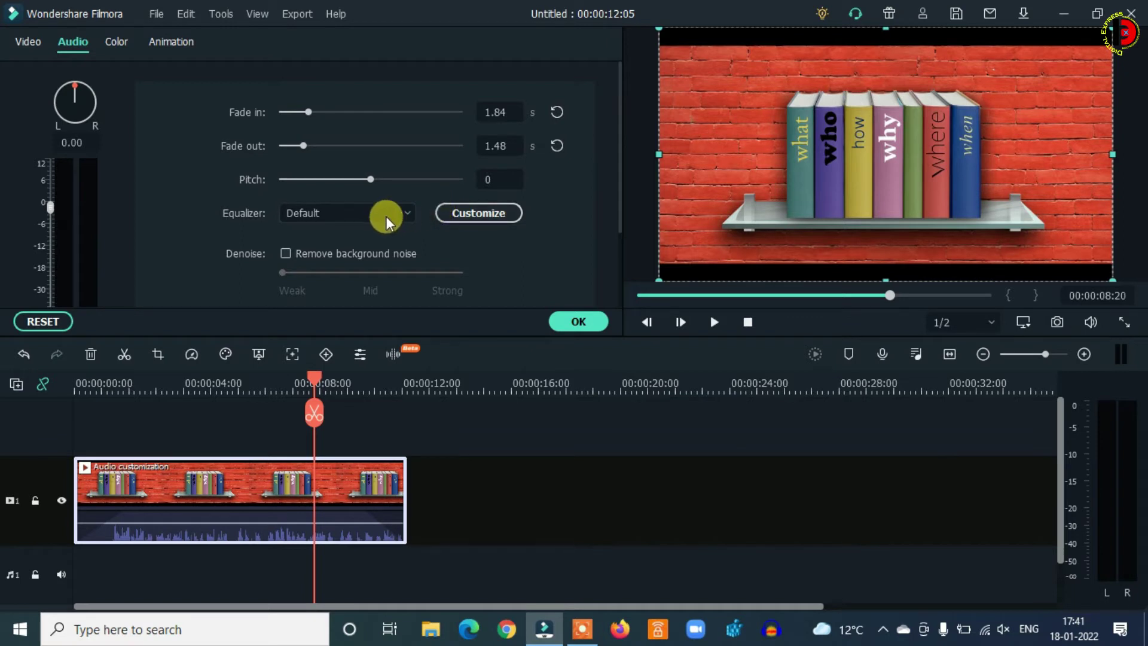
mouse_move(171, 473)
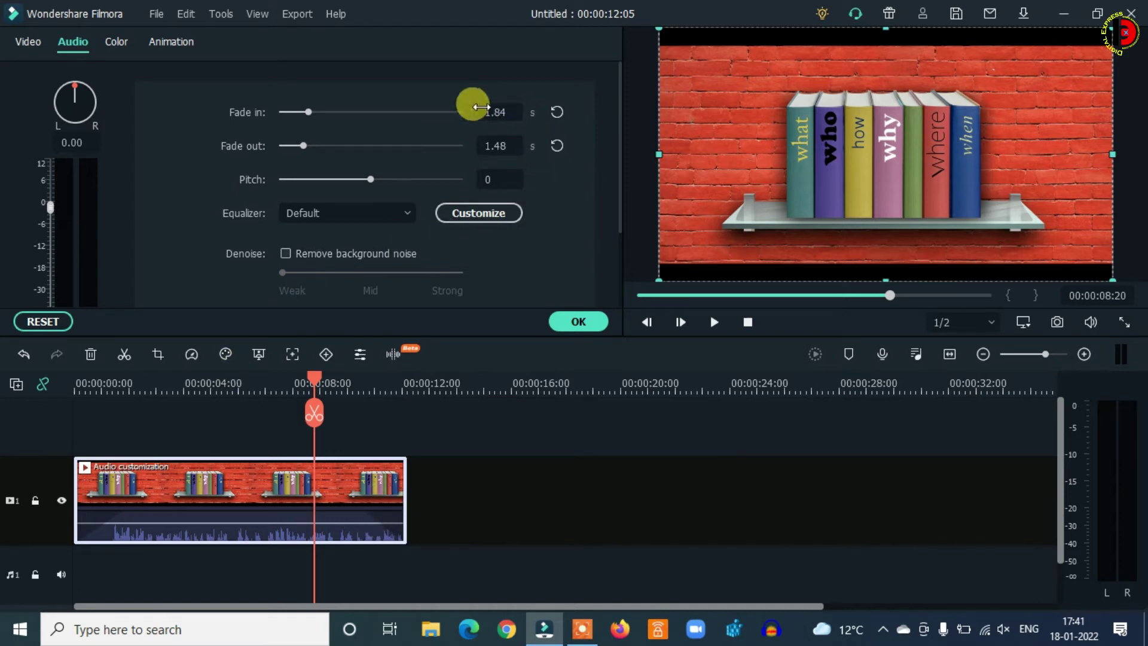
click(557, 112)
click(557, 146)
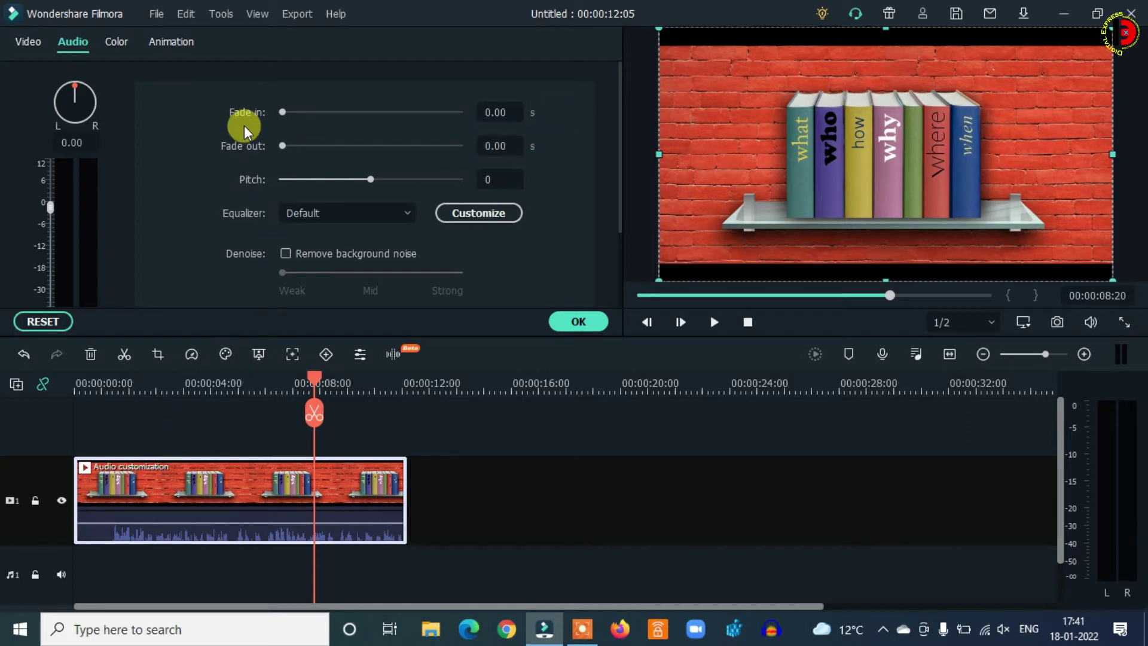
drag(281, 113, 297, 146)
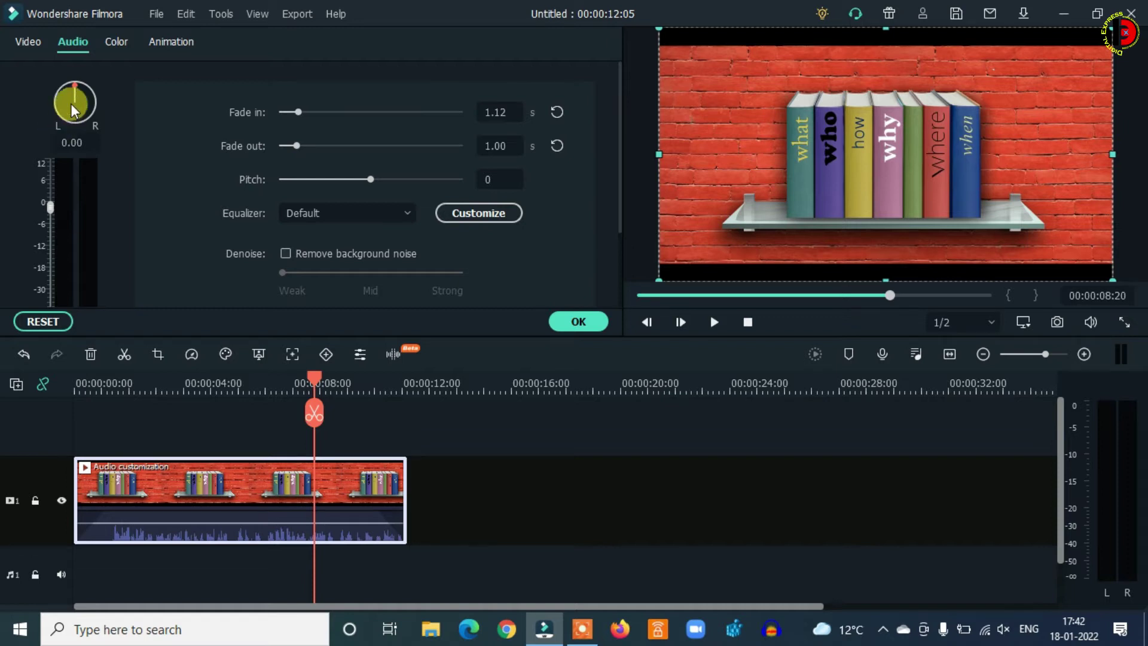
- Pan the clip's audio fully to the right at 100, and set the balance back to 0
drag(76, 83, 100, 107)
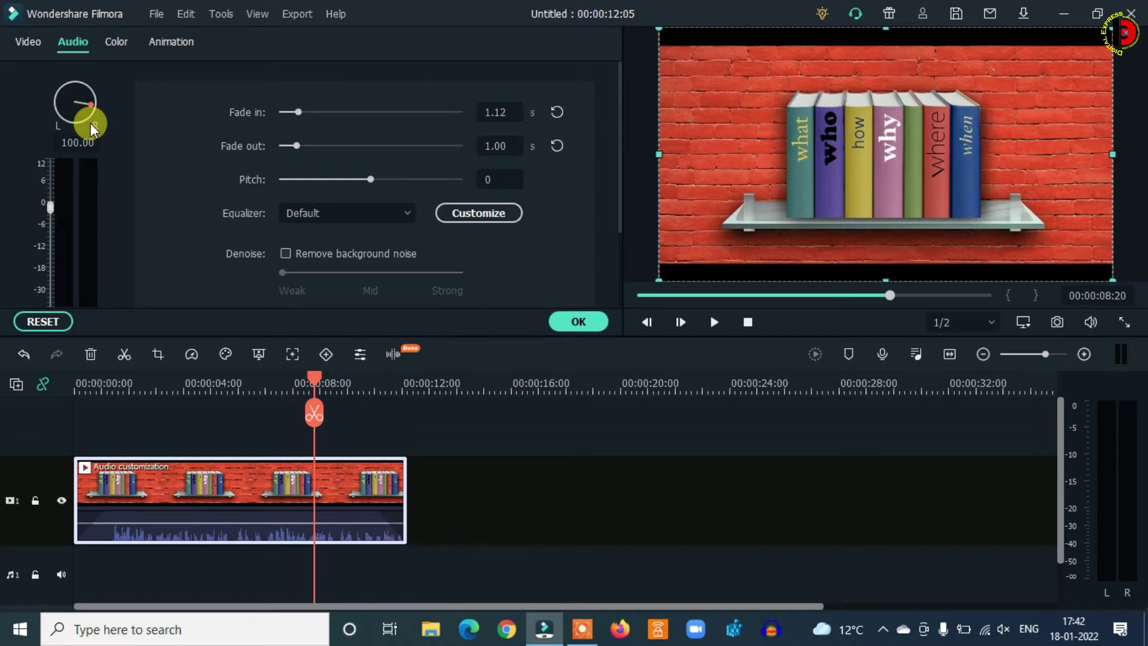
click(69, 141)
text(0)
key(Return)
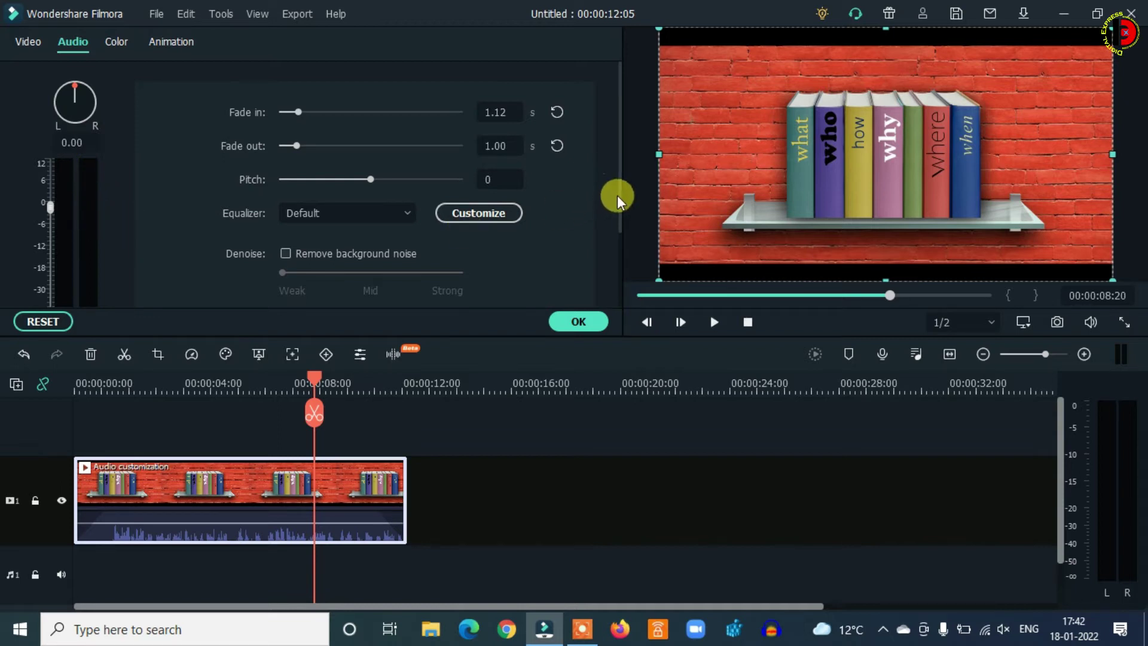
- Raise the clip's volume to 12 dB on the timeline, and set it back to 0 dB in the audio settings
drag(621, 199, 619, 265)
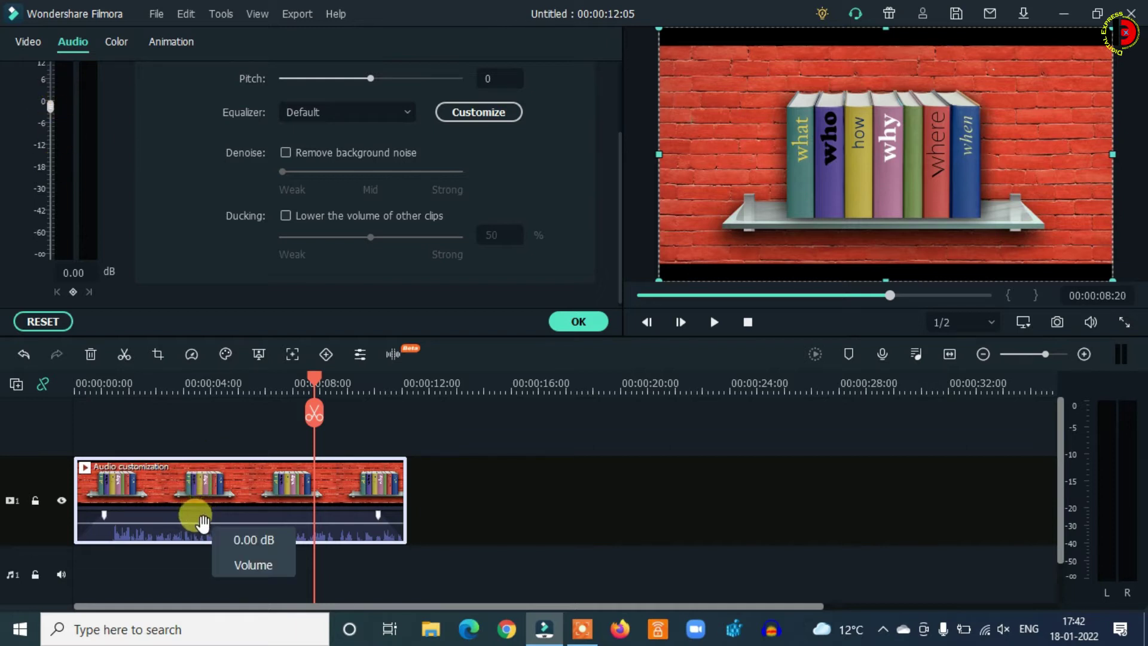
drag(192, 520, 203, 520)
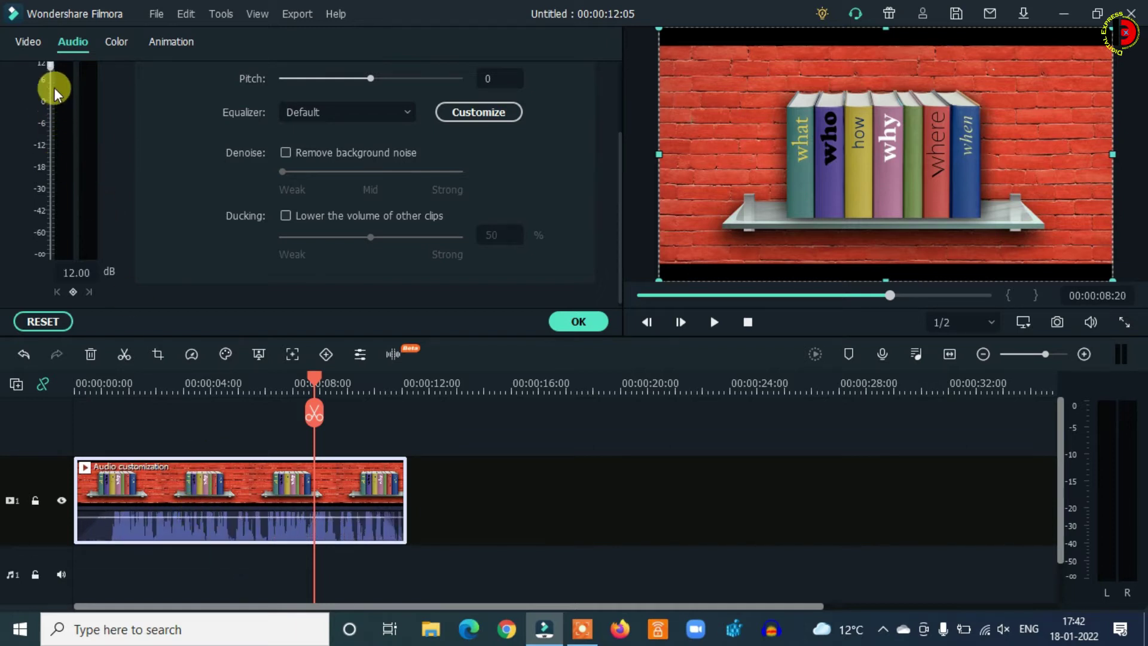
click(72, 272)
text(0)
key(Return)
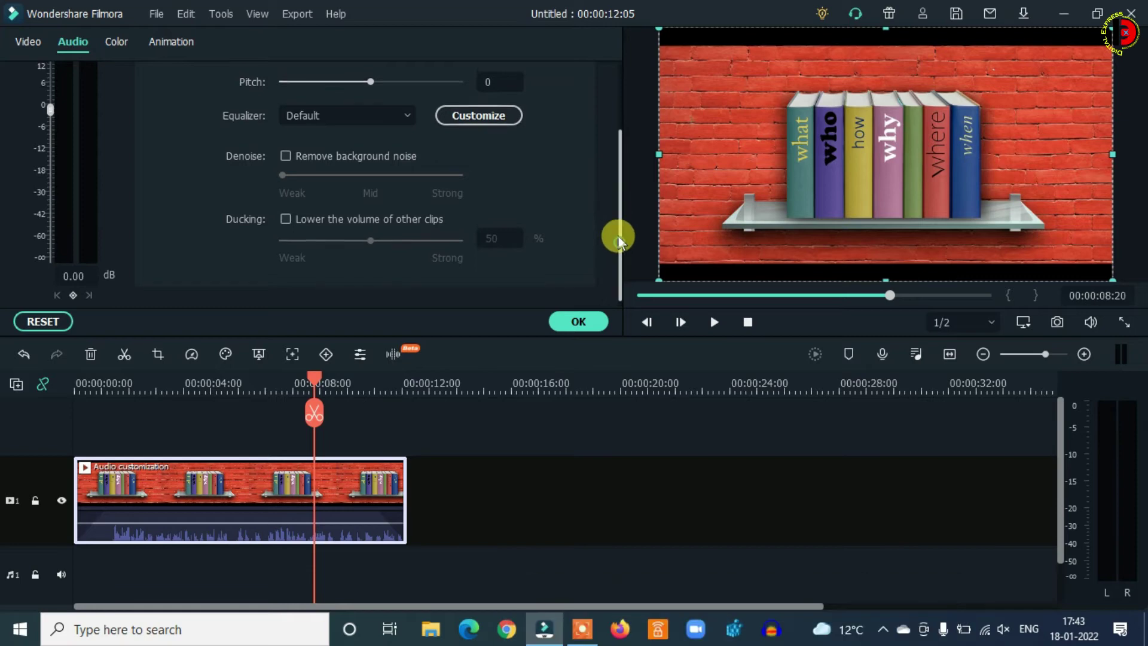
- Set the clip's pitch to 9 and preview the sound from about 00:00:07:23
drag(618, 235, 614, 207)
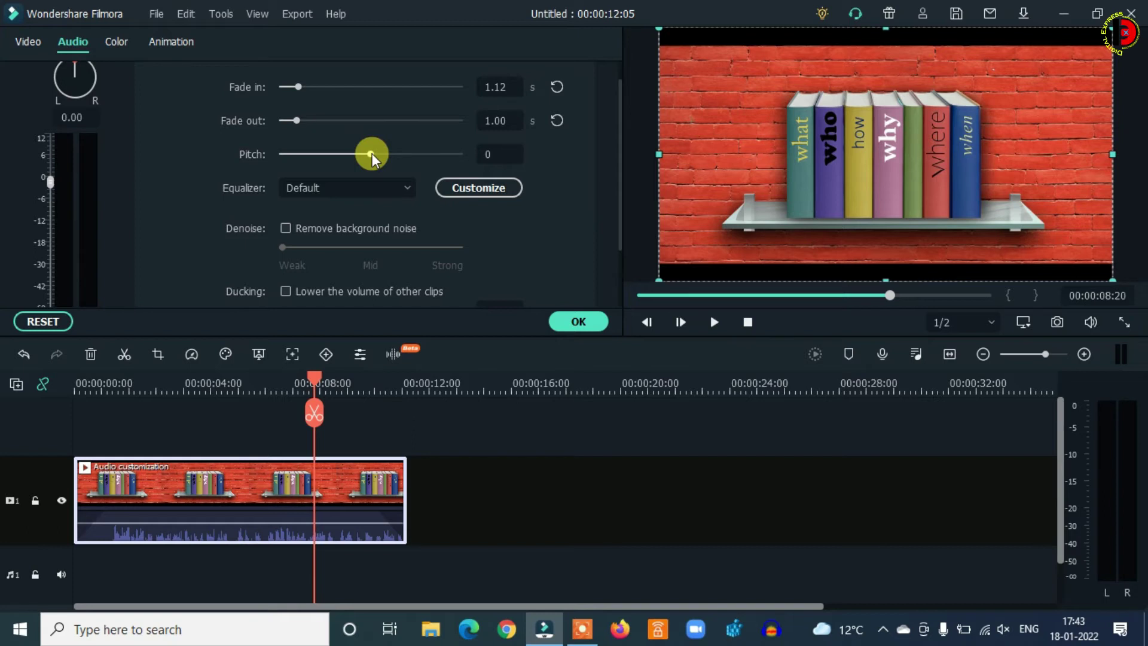
drag(372, 153, 440, 158)
drag(317, 370, 286, 383)
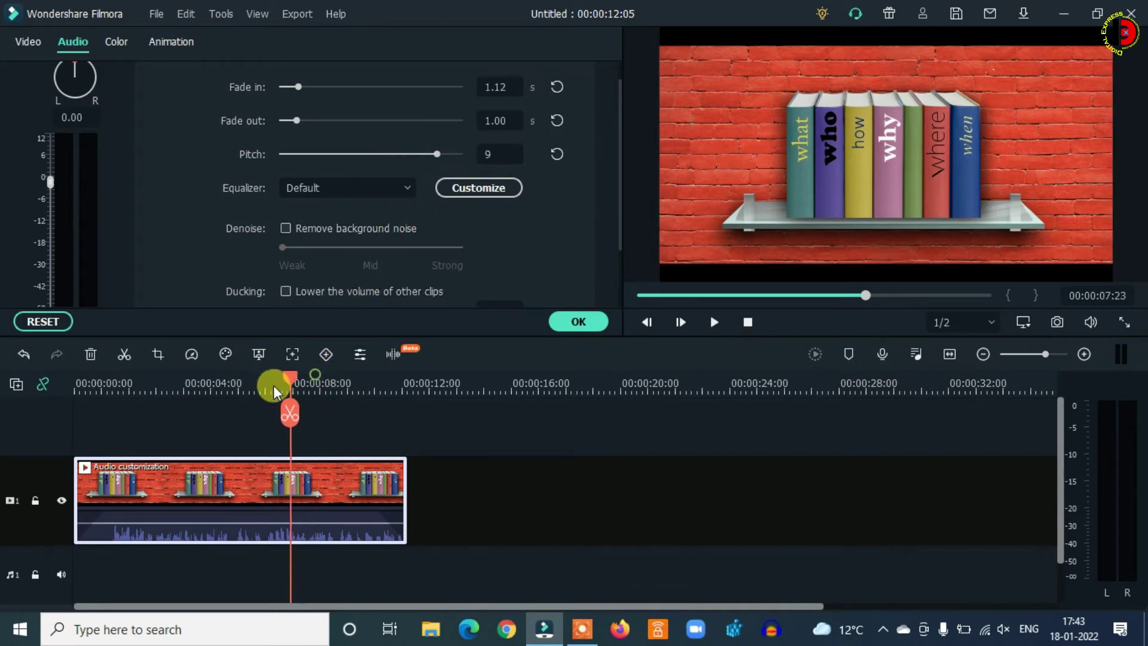
click(714, 321)
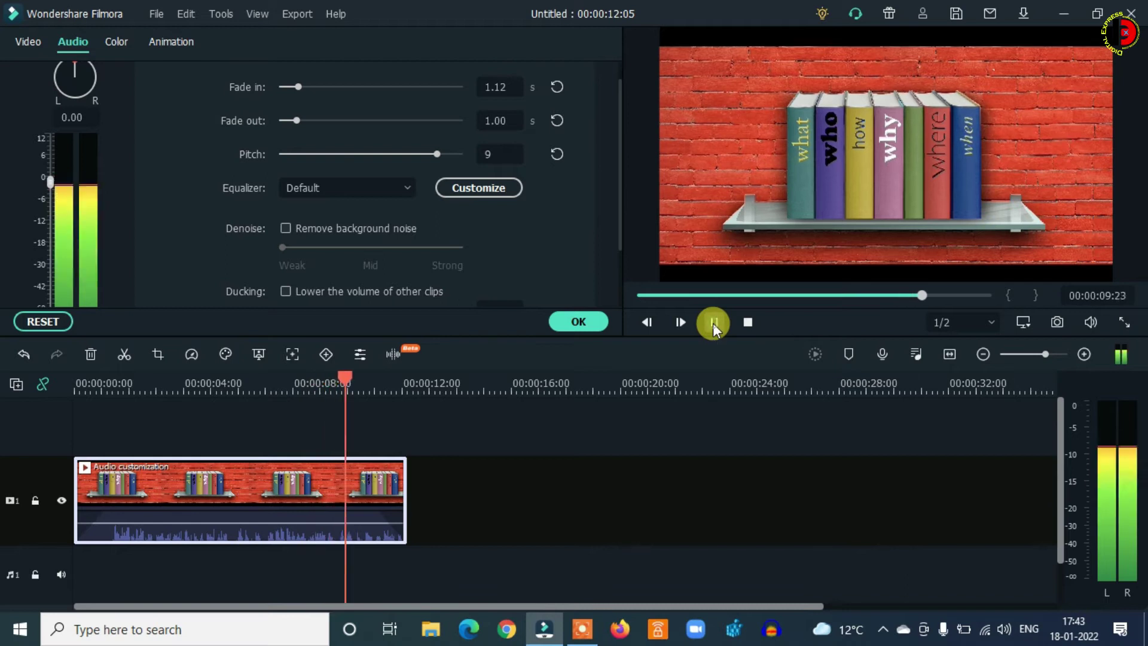
click(713, 324)
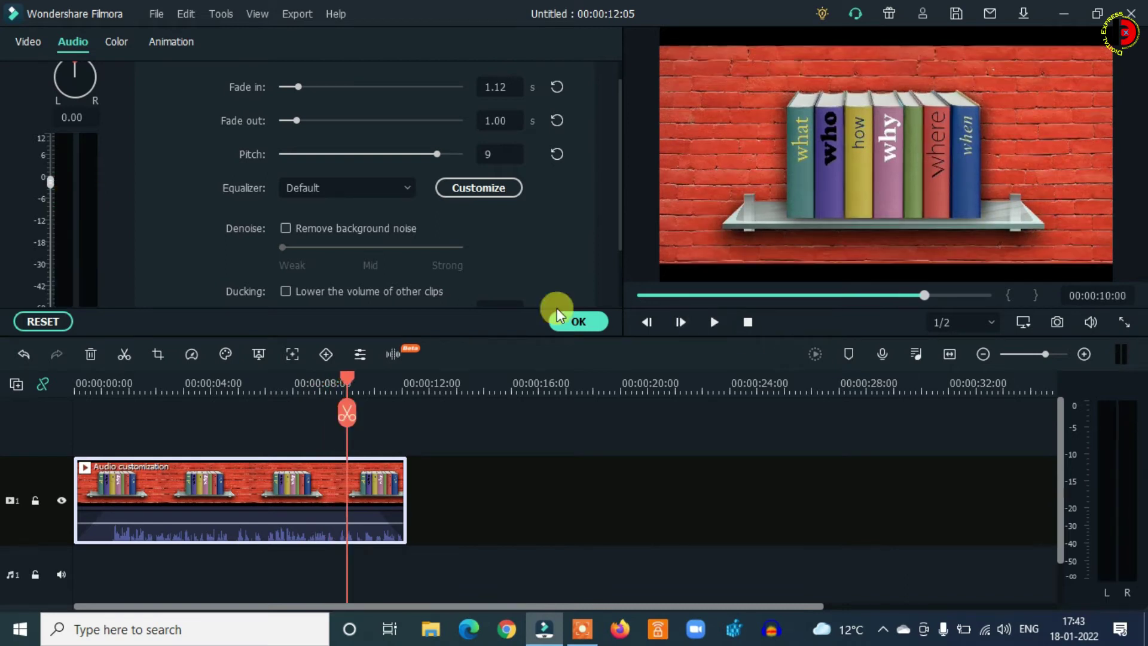
- Lower the clip's pitch to -6 and preview the sound from about 00:00:07:24
drag(439, 156, 331, 155)
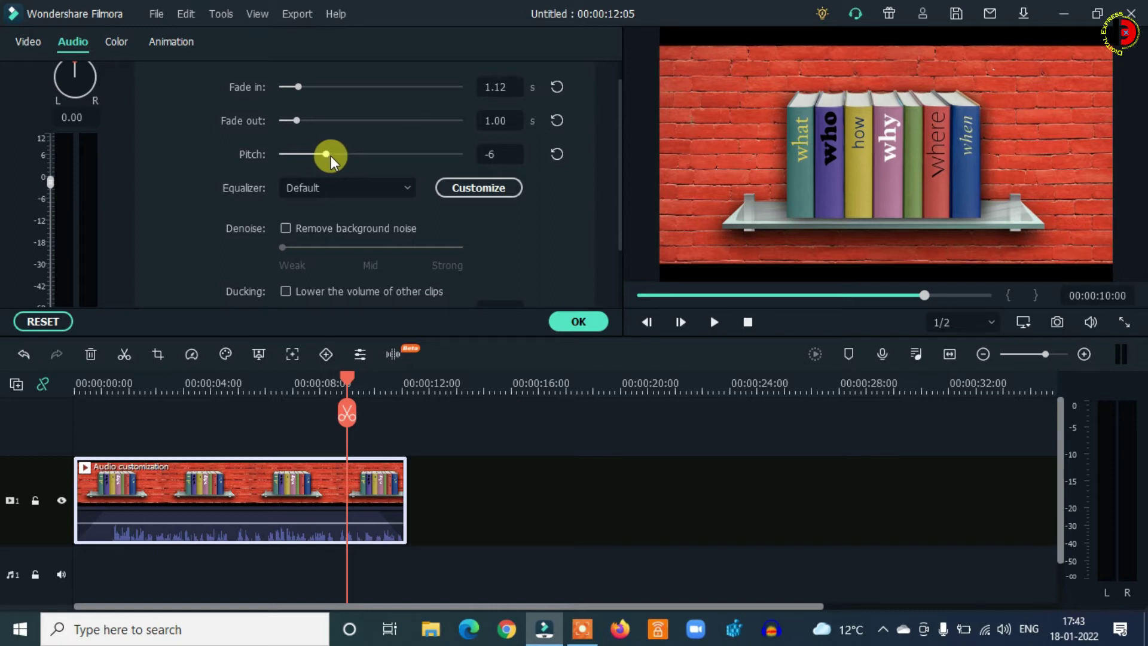
drag(333, 377, 293, 386)
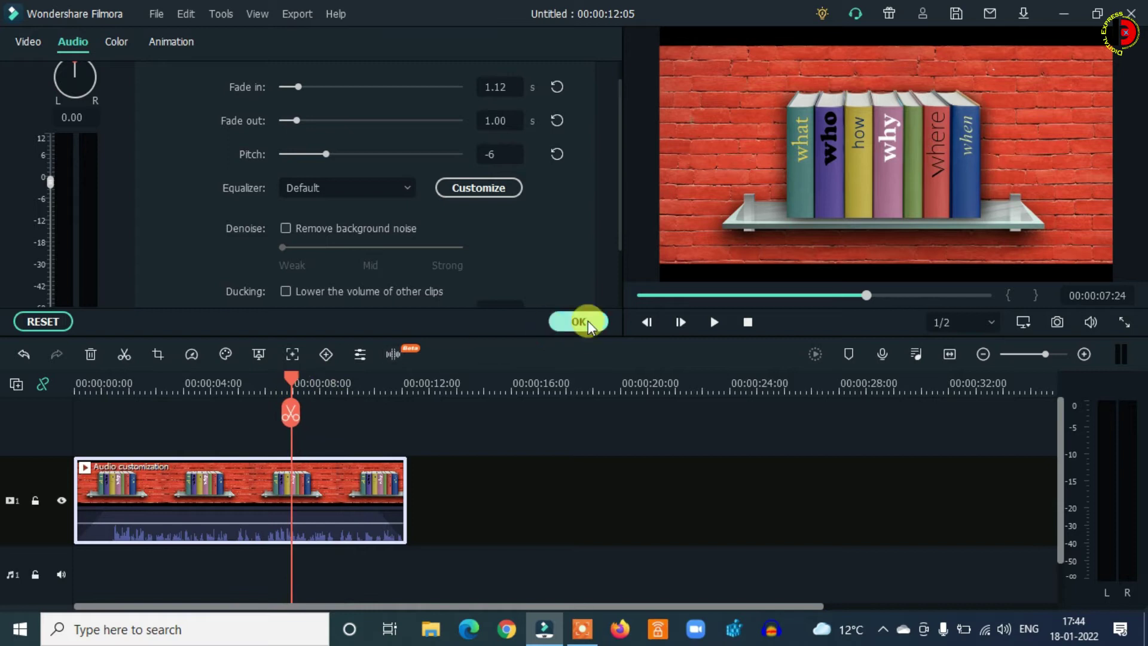
click(713, 323)
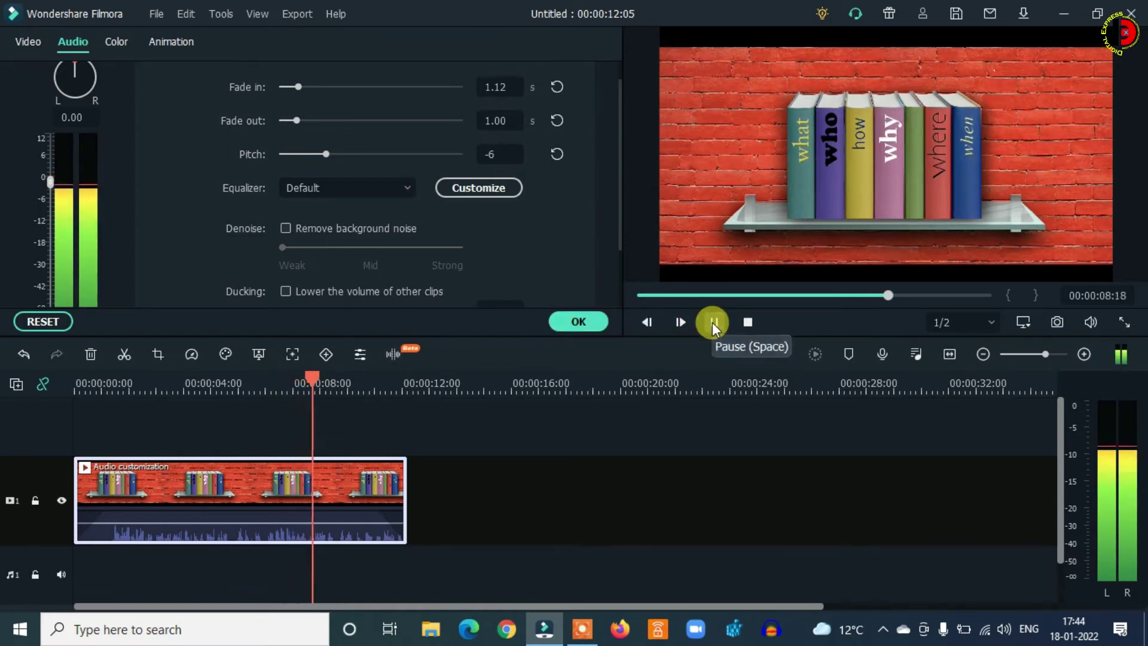
click(713, 323)
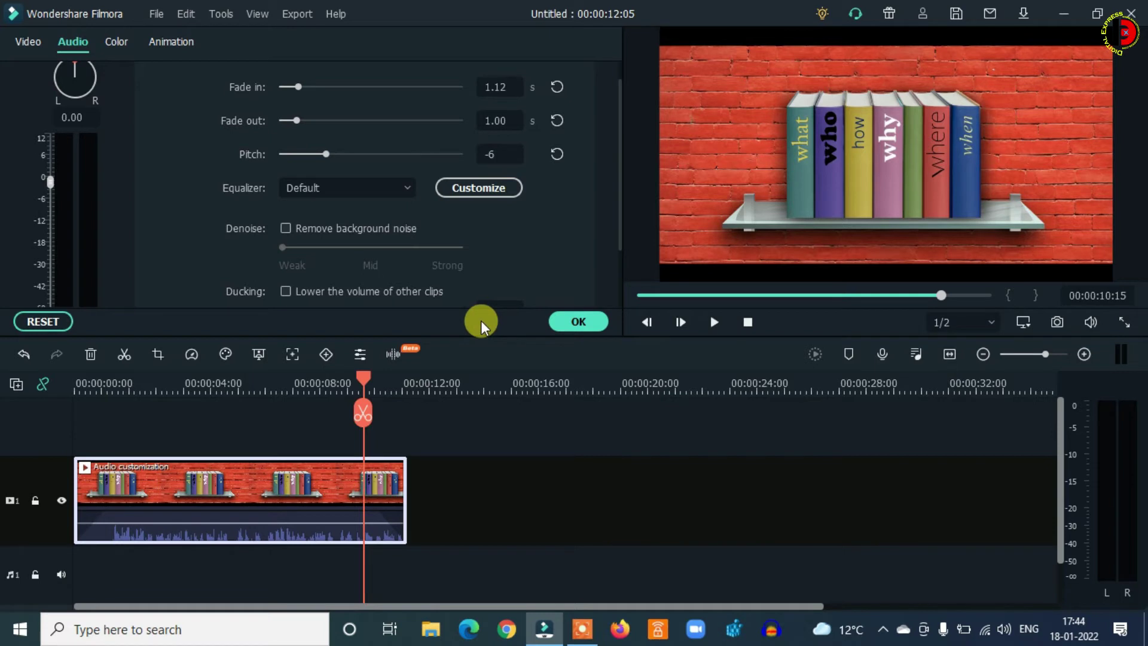
- Apply the Acoustic equalizer preset to the clip and play it from about 00:00:07:14
click(331, 187)
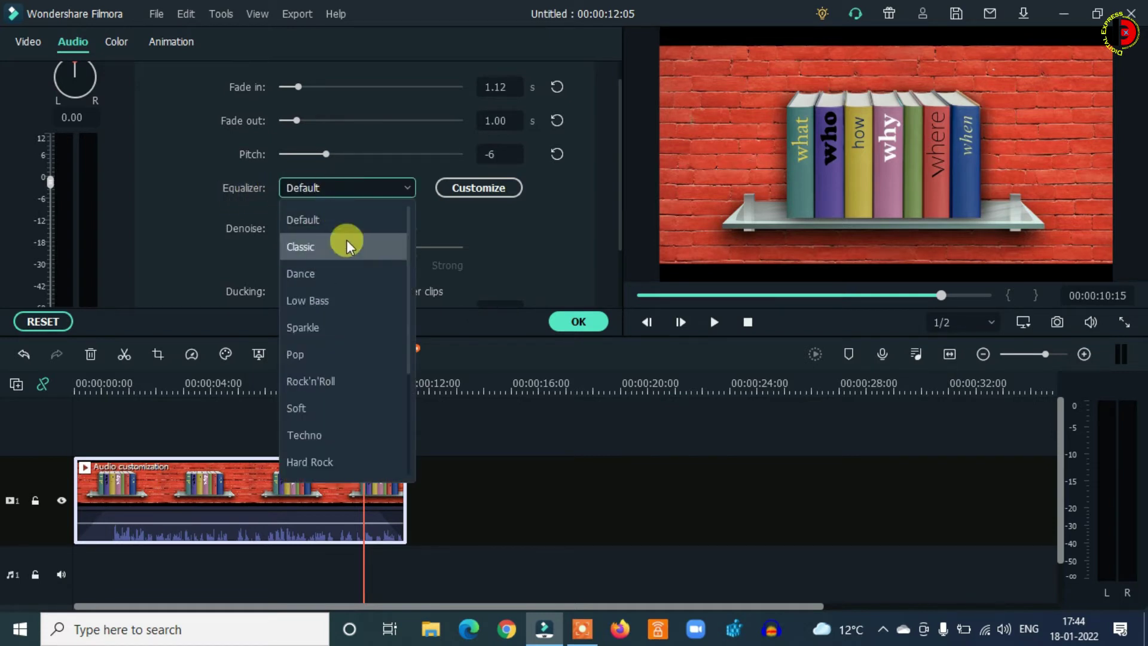
scroll(347, 351, down, 2)
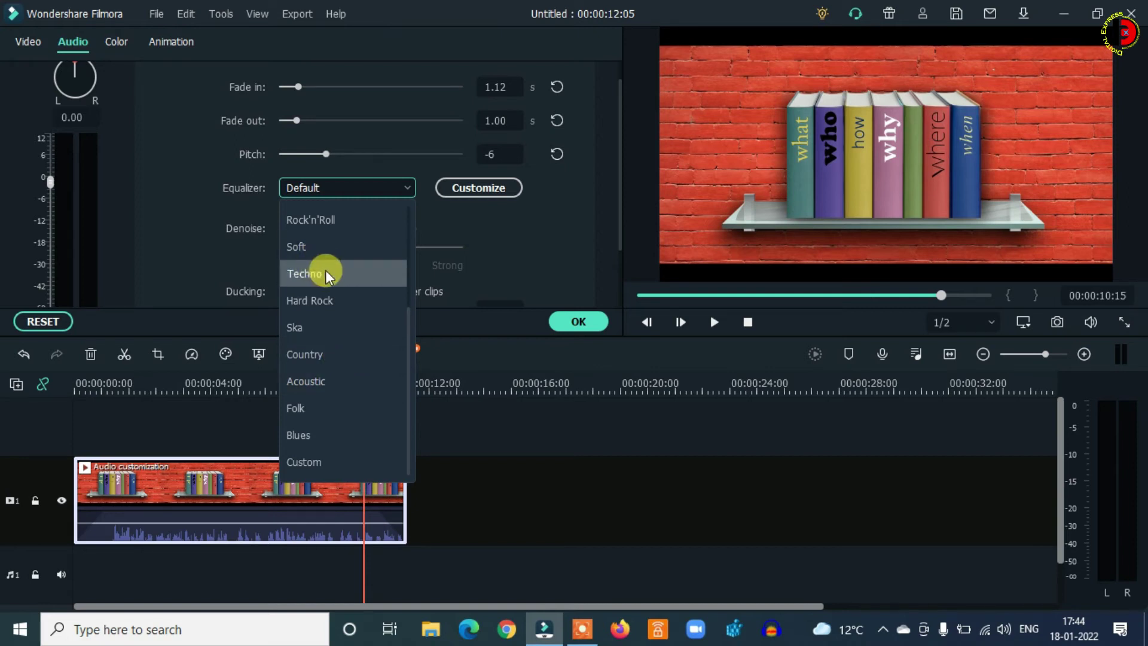
click(311, 379)
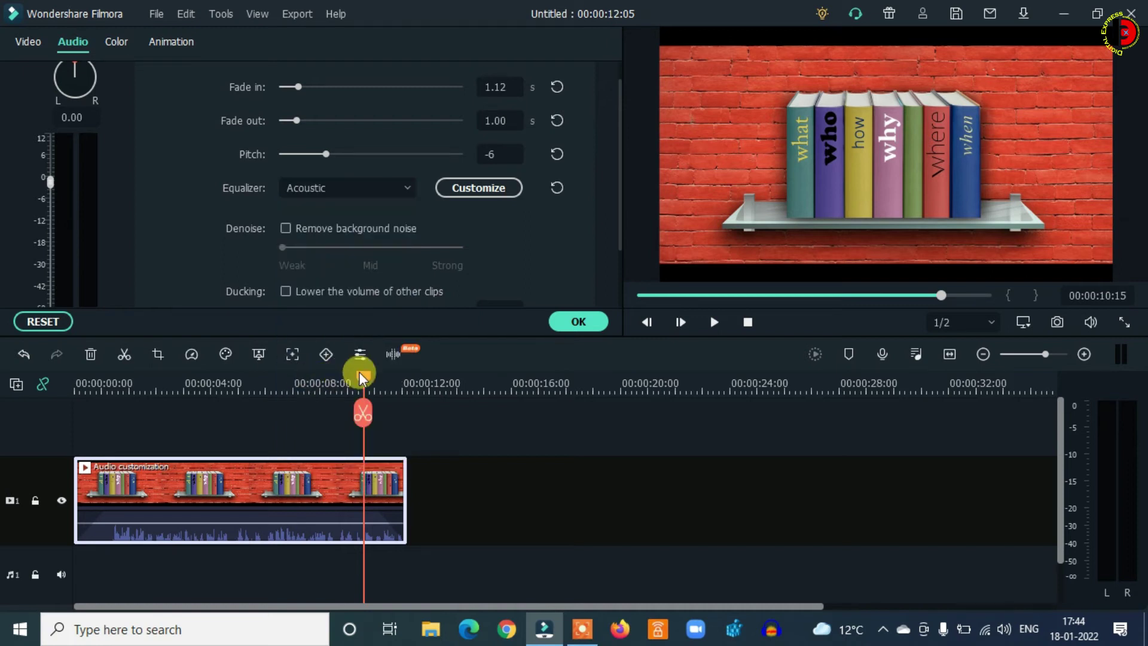
drag(360, 372, 281, 396)
click(707, 326)
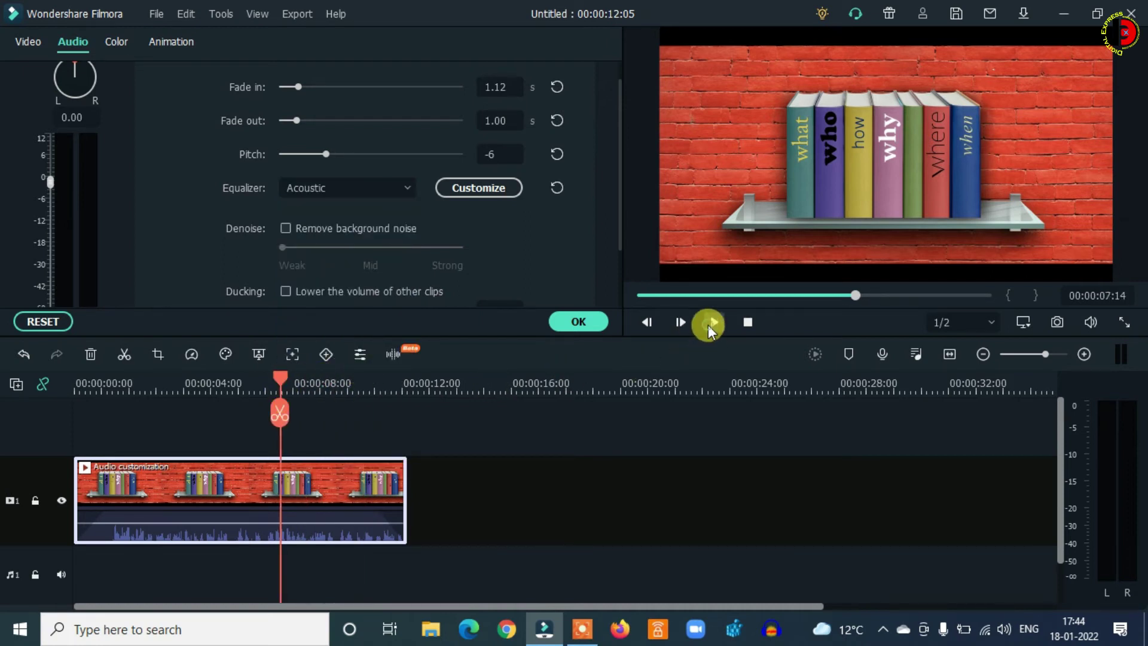
- Reset the clip's pitch to 0 and preview the equalized sound from about 00:00:07:15
click(554, 158)
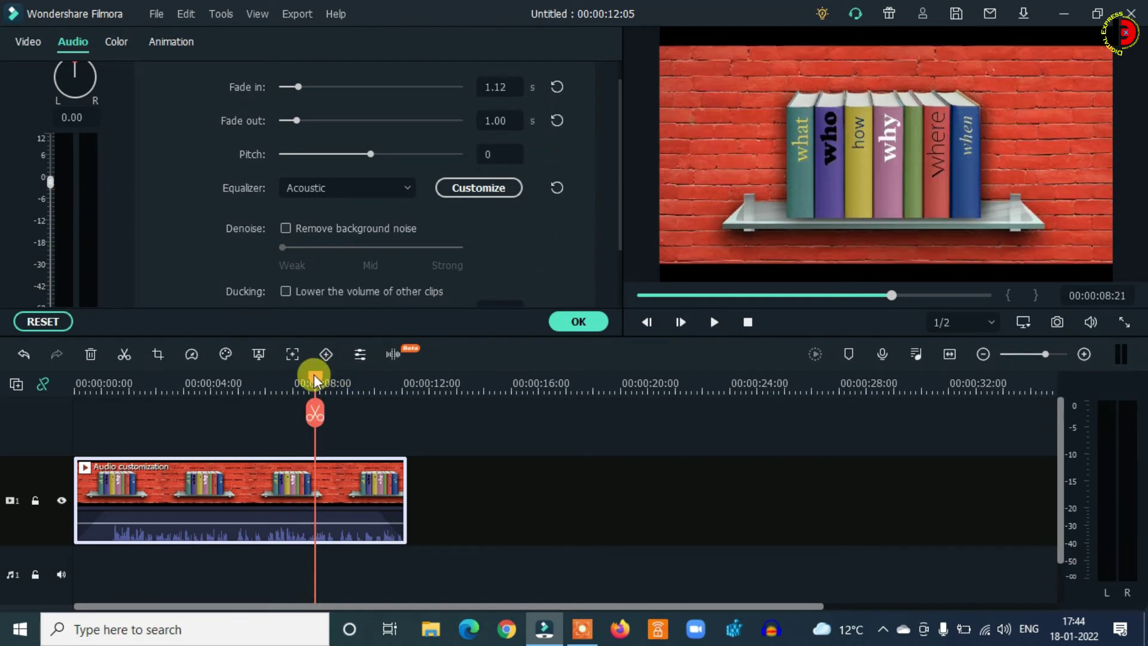
drag(314, 381, 281, 383)
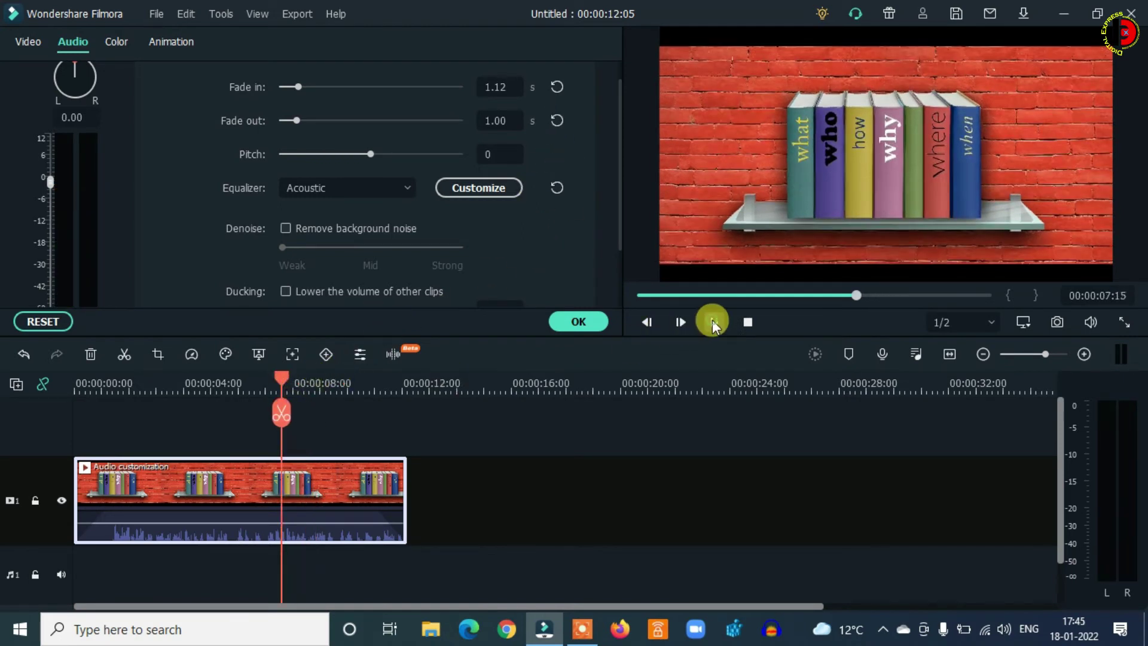
click(713, 323)
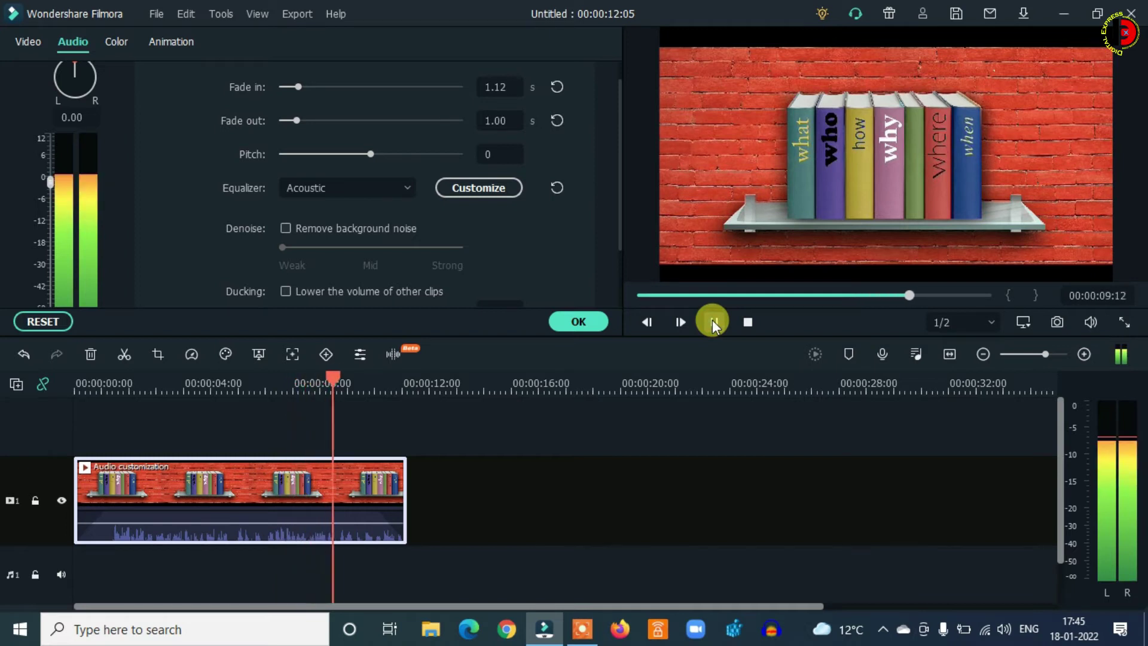
click(713, 323)
- Apply the Soft equalizer preset to the clip and preview the sound from about 00:00:09:00
click(410, 188)
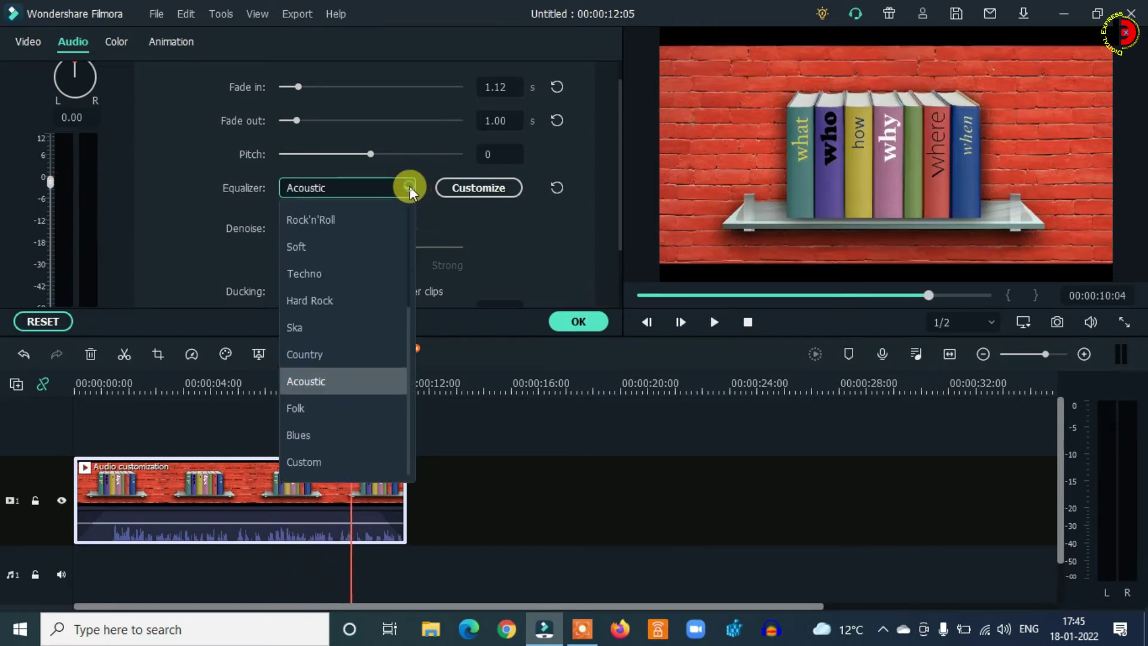
click(331, 245)
click(320, 382)
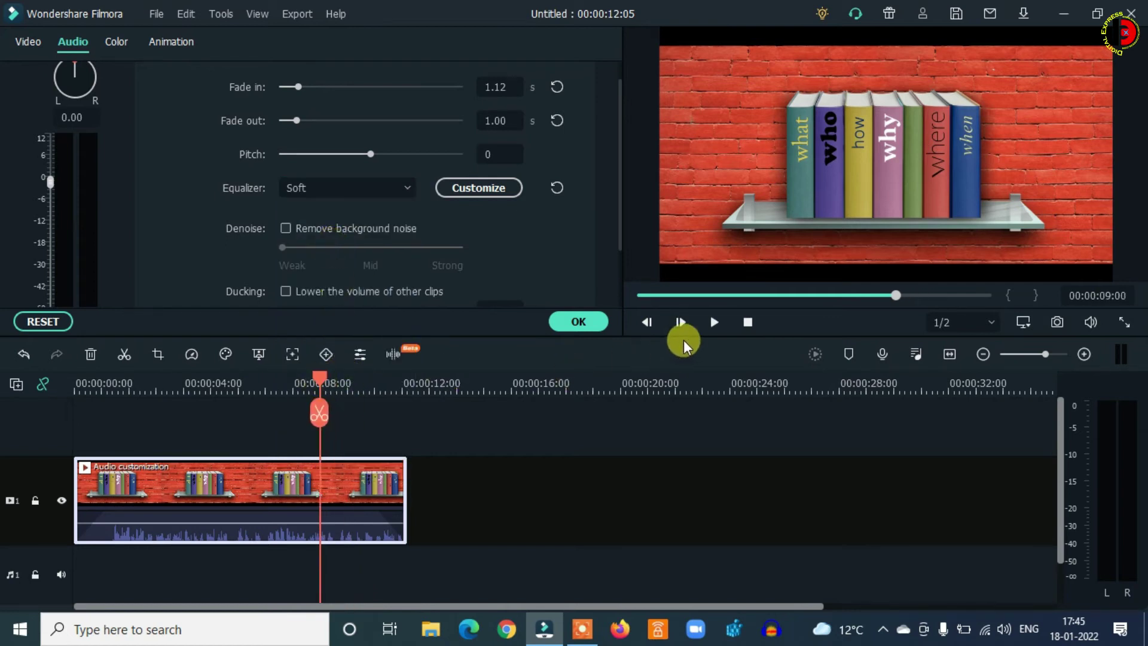
click(713, 323)
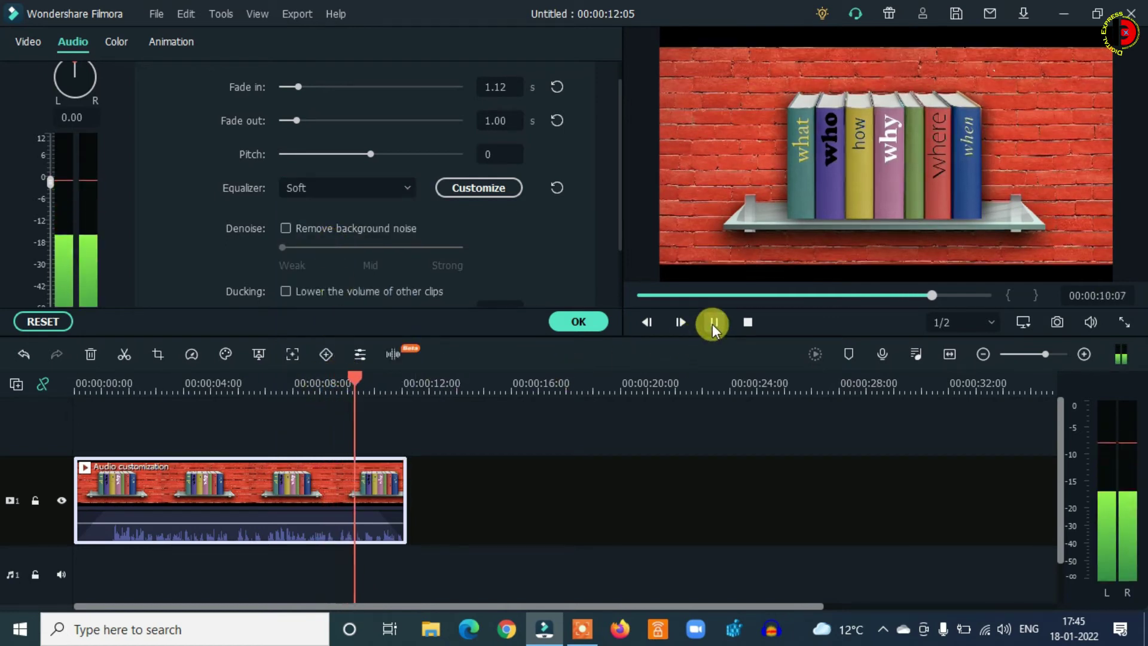
click(713, 323)
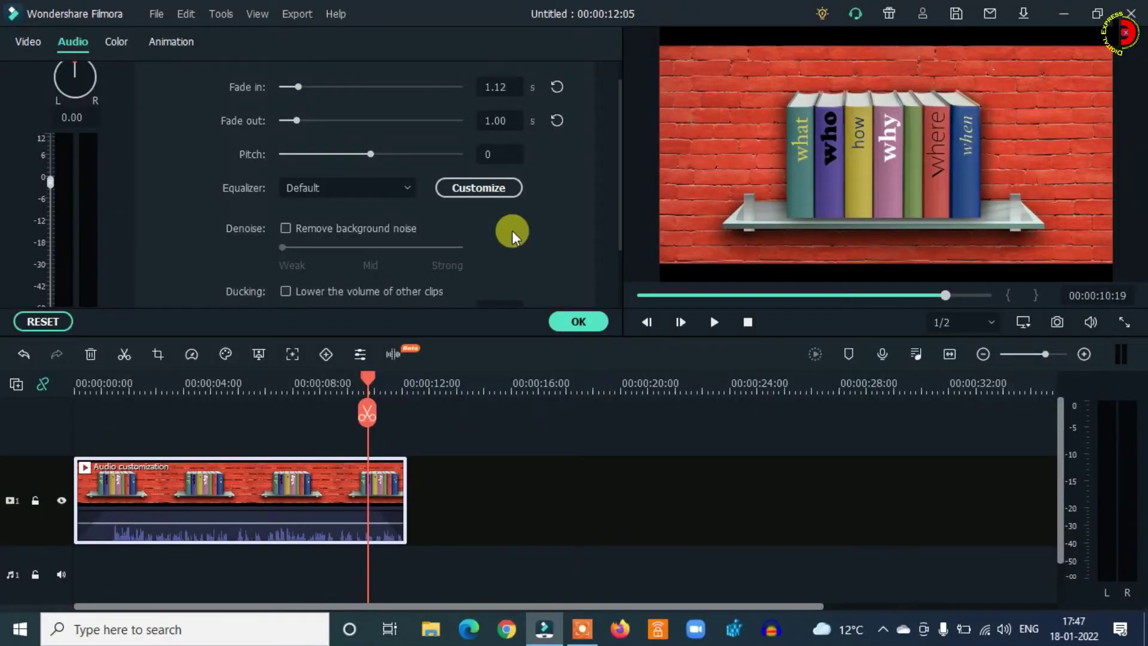
- Choose the Custom equalizer preset for the clip and open its band settings
click(369, 185)
scroll(375, 419, down, 2)
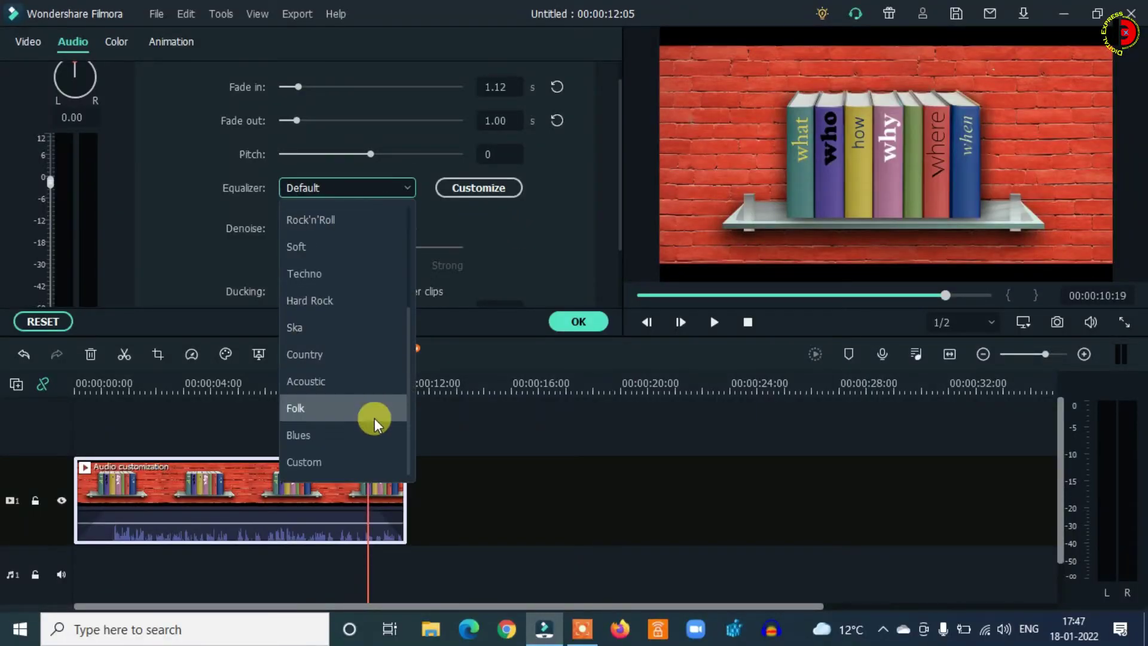
click(336, 462)
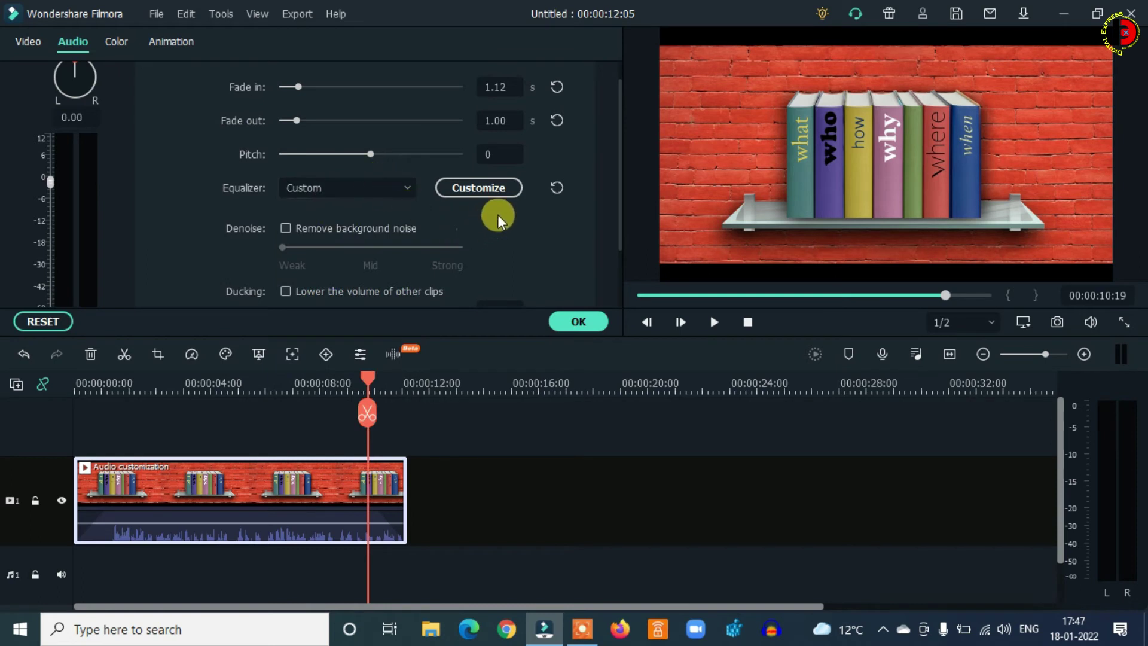
click(486, 189)
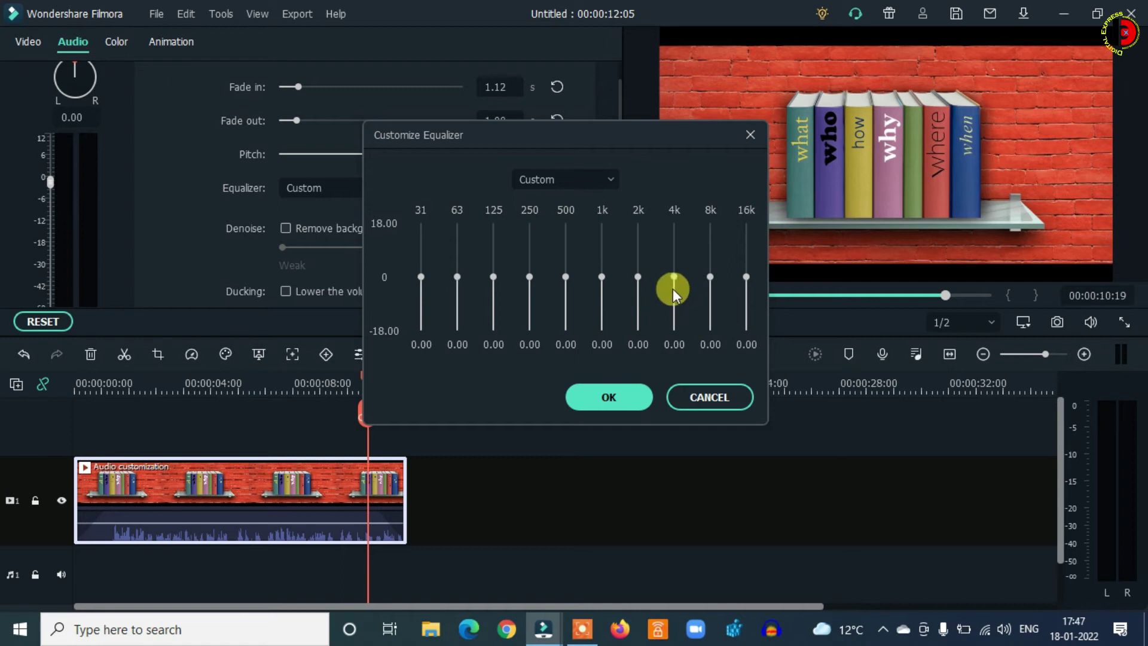
- Raise the equalizer's 4k band to 3.90, the 8k band to about 13 and the 16k band to 1.80
drag(677, 278, 673, 267)
drag(711, 276, 709, 238)
drag(748, 275, 747, 272)
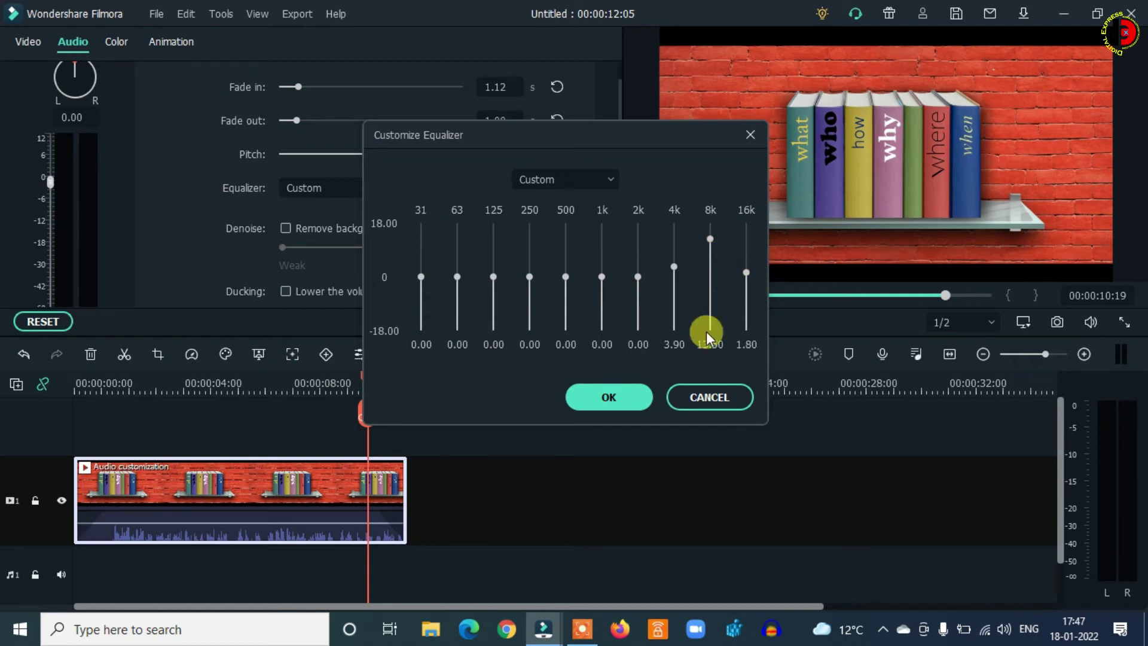
click(608, 397)
- Play the clip from about 00:00:05:04 to hear the custom equalizer settings
drag(374, 372, 215, 402)
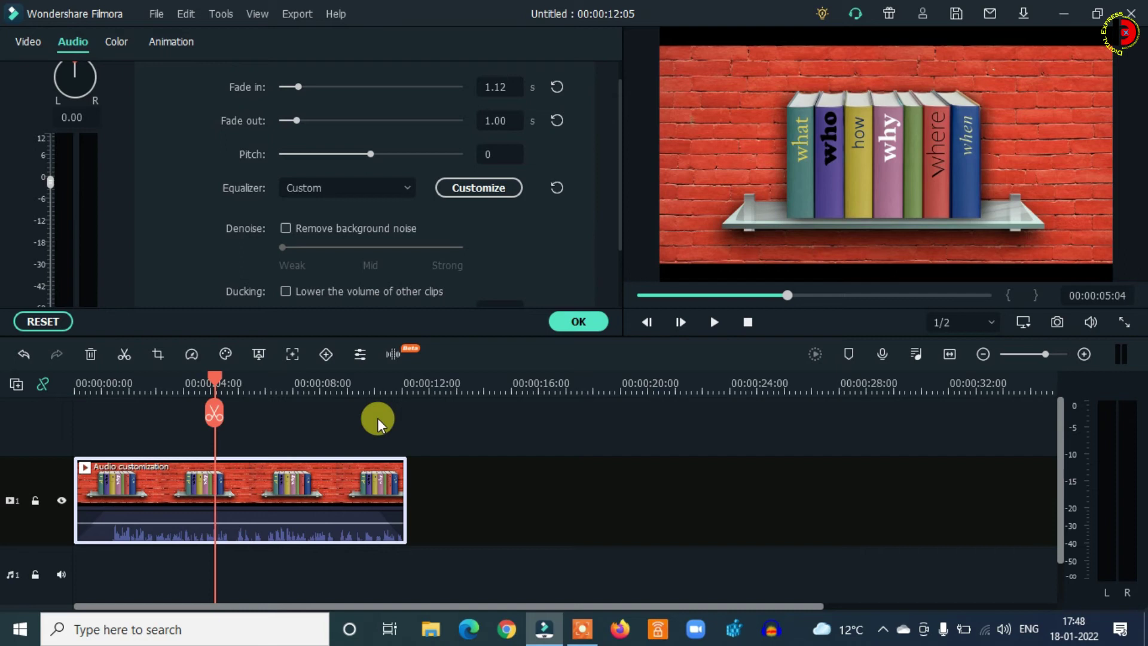
click(713, 322)
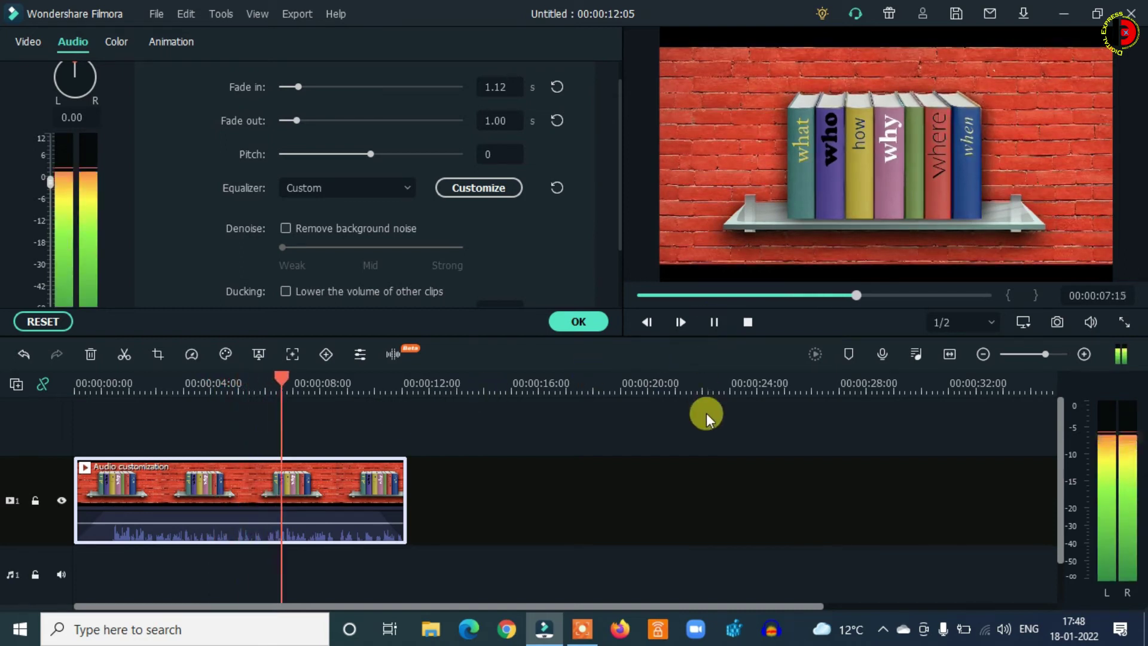
click(713, 322)
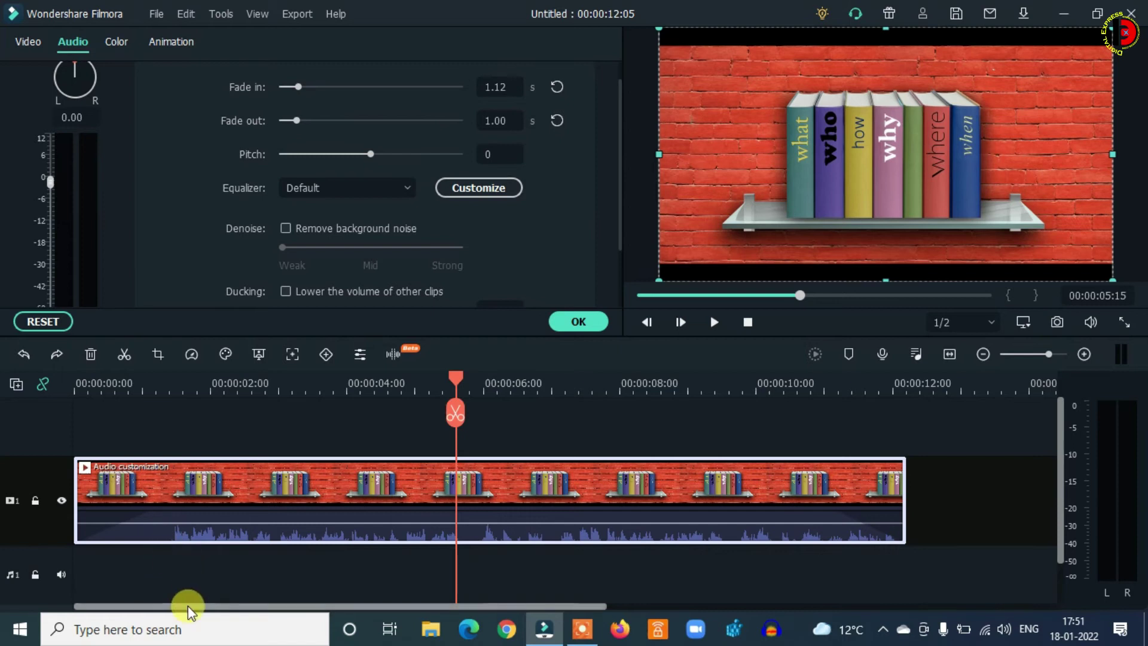
- Raise the clip's volume to about 12 dB using the volume line on its timeline waveform
drag(167, 392, 264, 428)
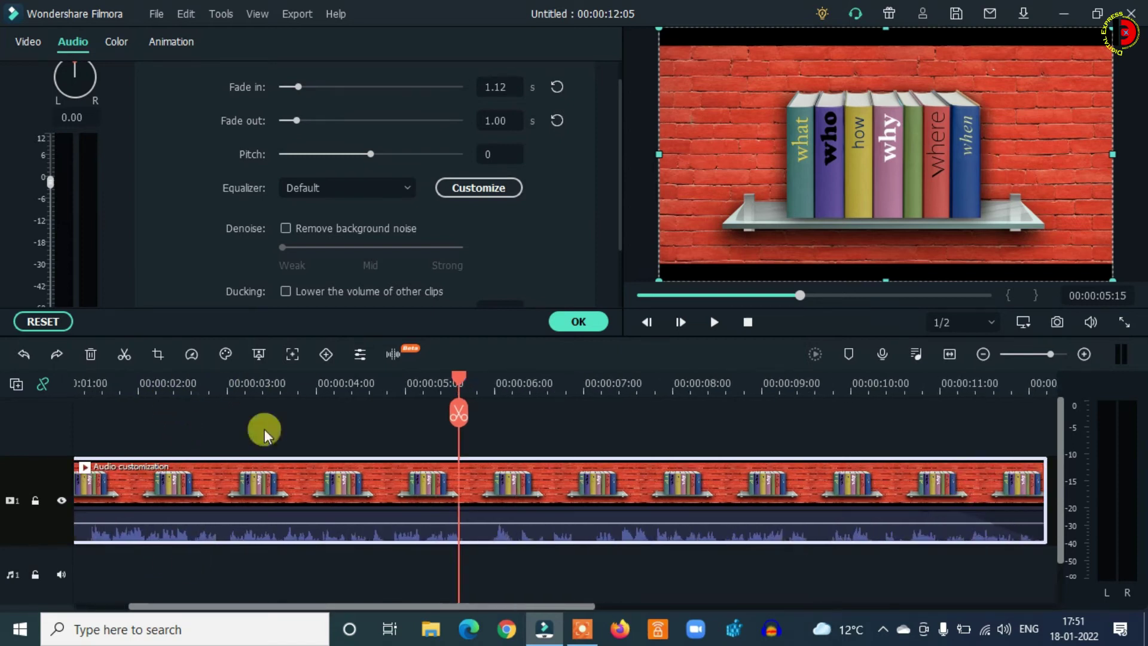
drag(235, 606, 120, 605)
mouse_move(128, 518)
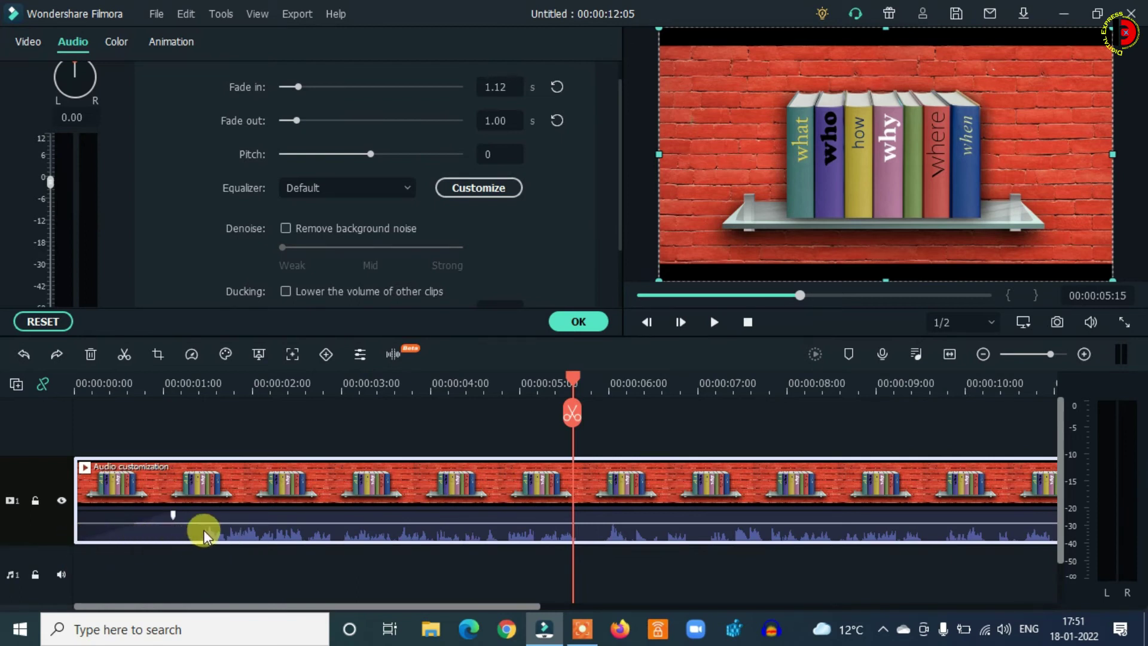
mouse_move(206, 521)
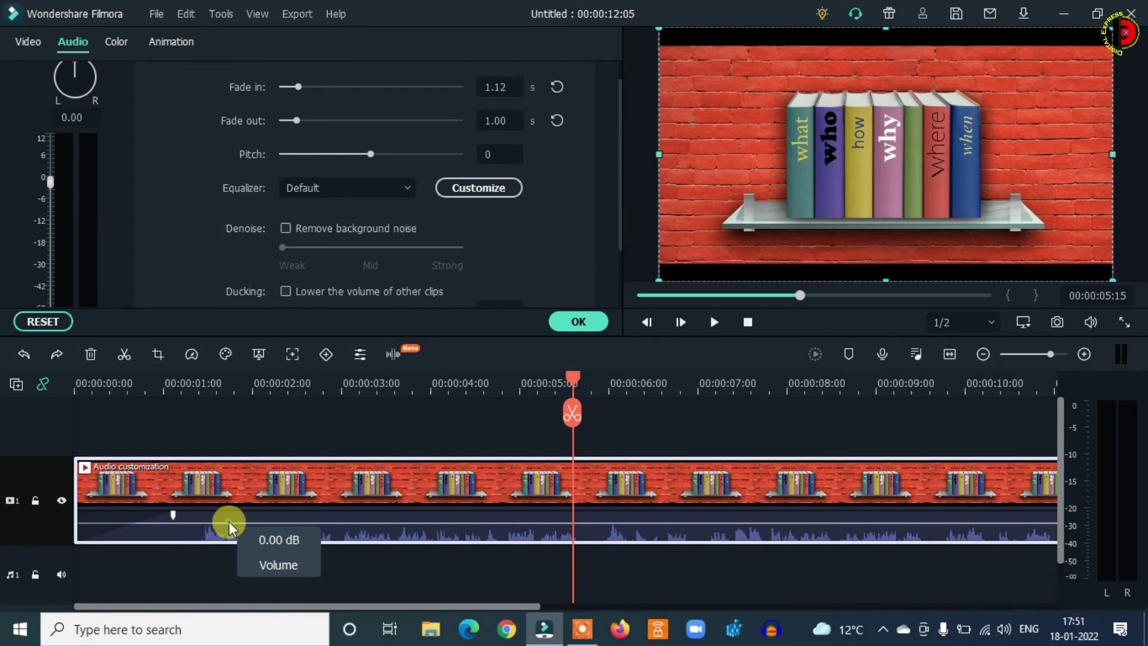
drag(228, 521, 240, 489)
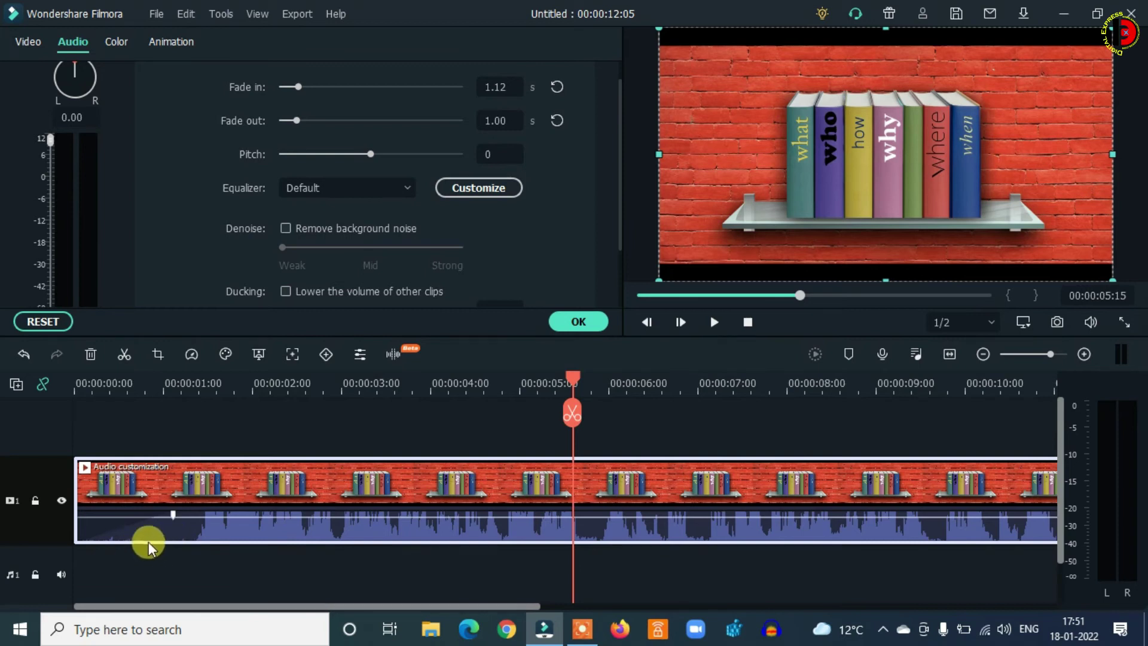
- Set the timeline track height to Big
right_click(49, 532)
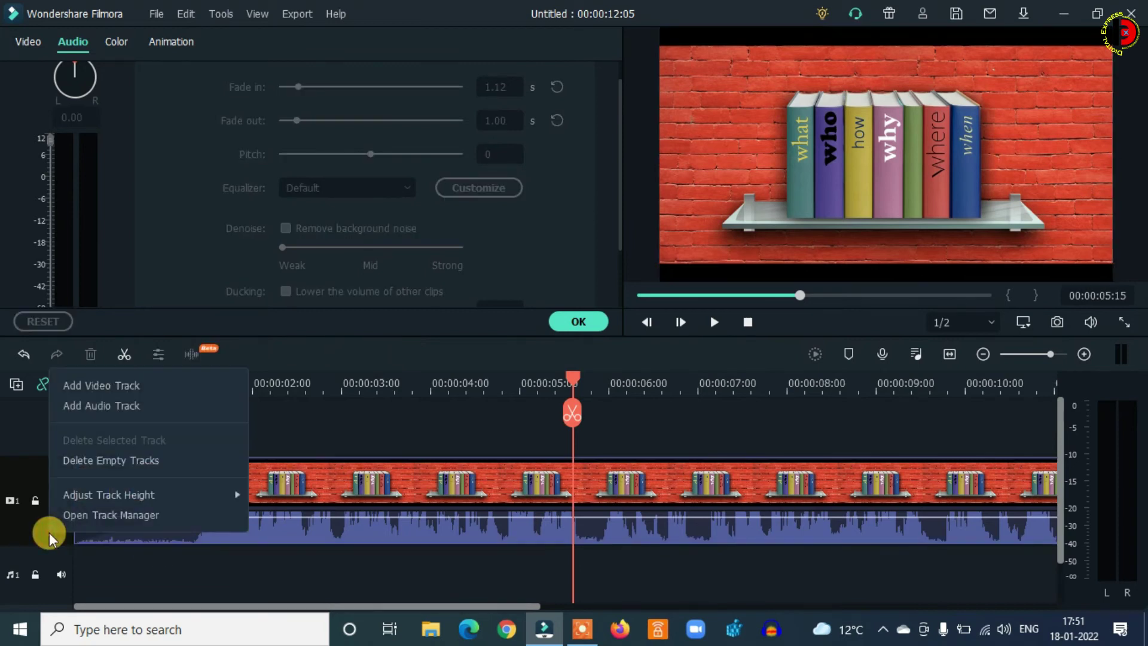
mouse_move(119, 497)
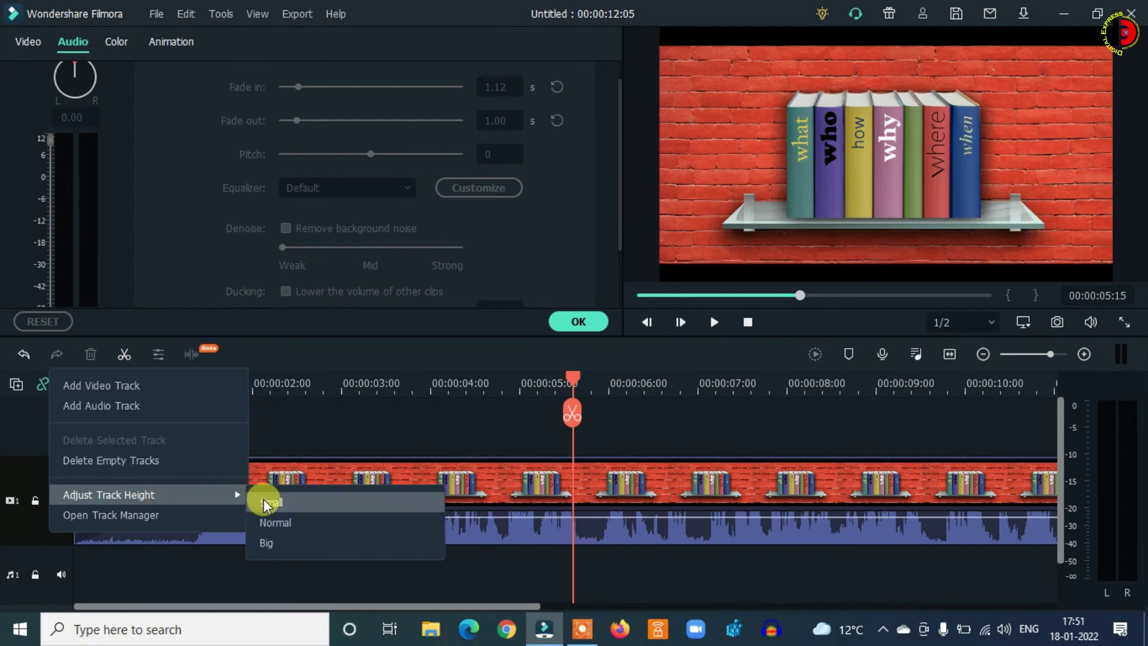
click(277, 540)
scroll(279, 543, down, 3)
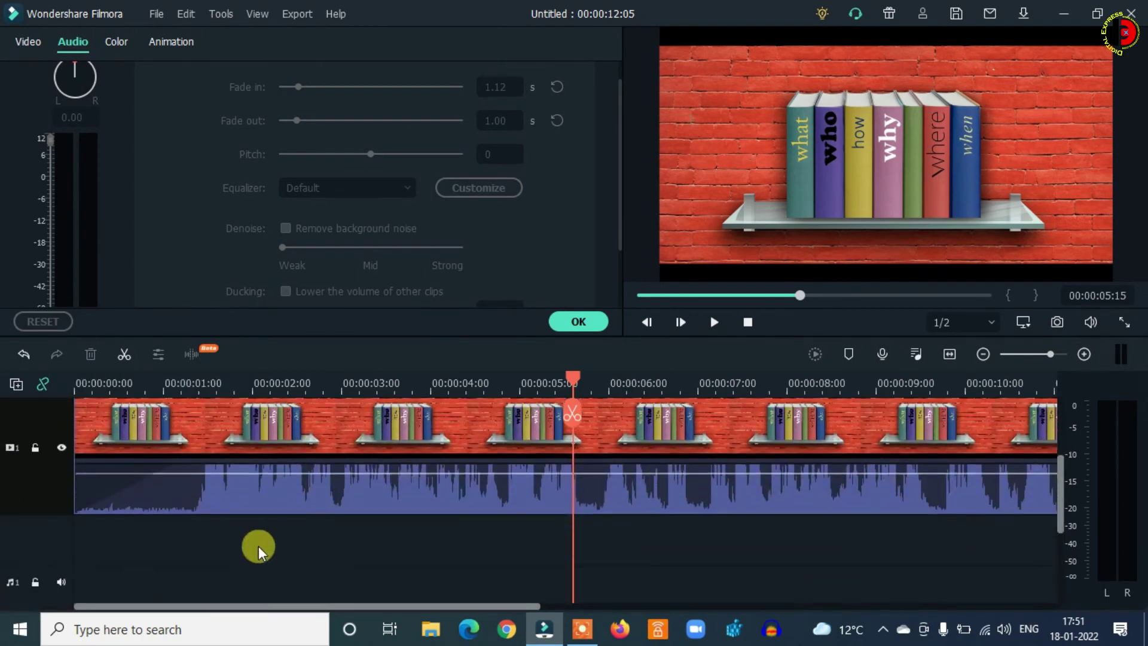
- Preview the start of the louder clip from about 00:00:00:04
click(88, 381)
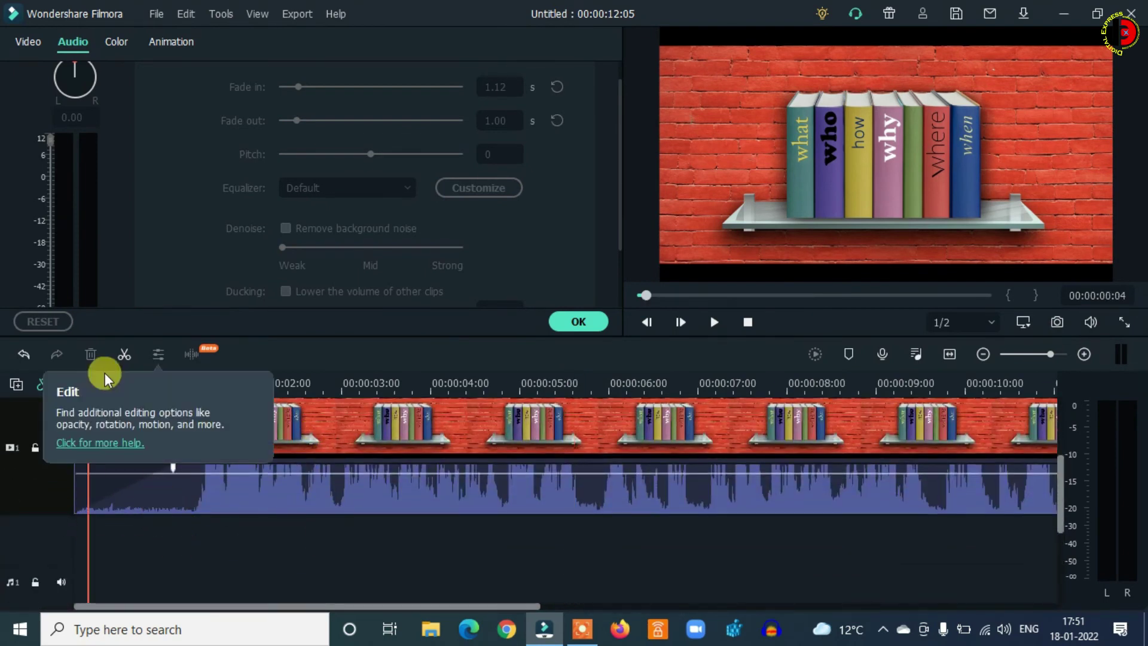
click(713, 323)
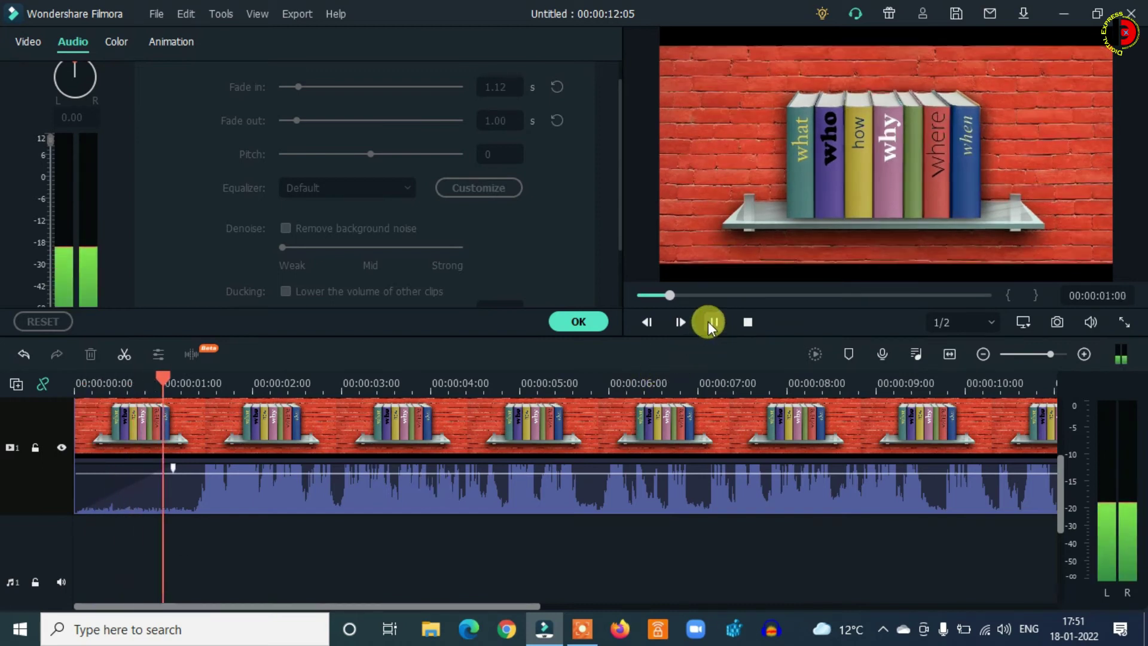
click(160, 378)
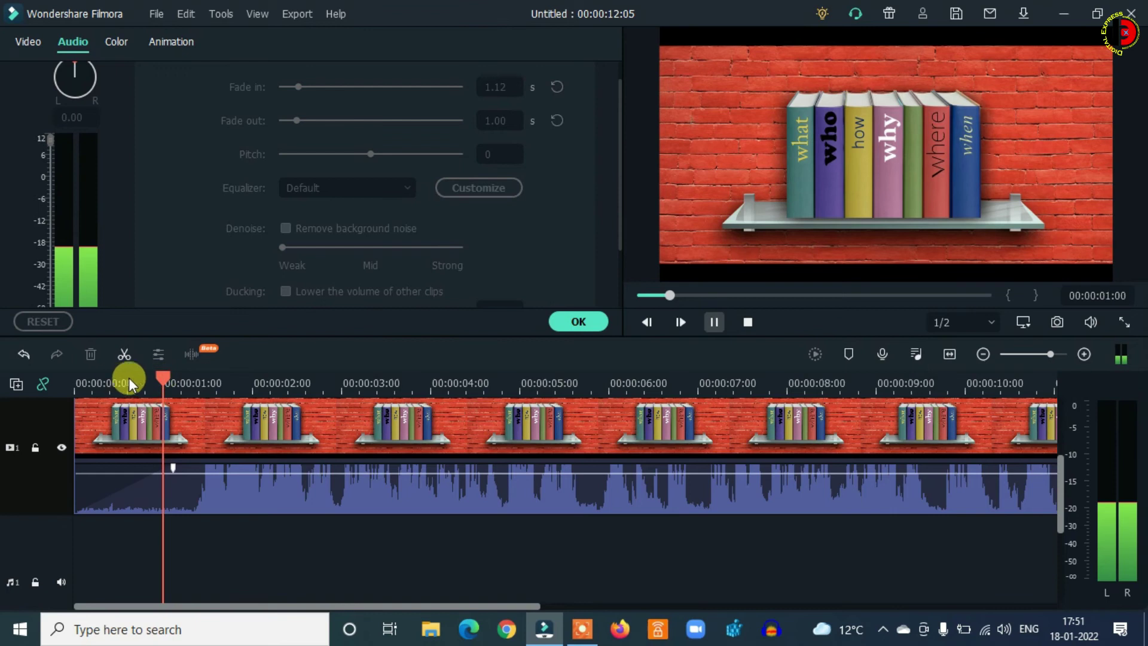
- Enable background noise removal on the clip at Mid strength and preview it from 00:00:00:07
click(200, 481)
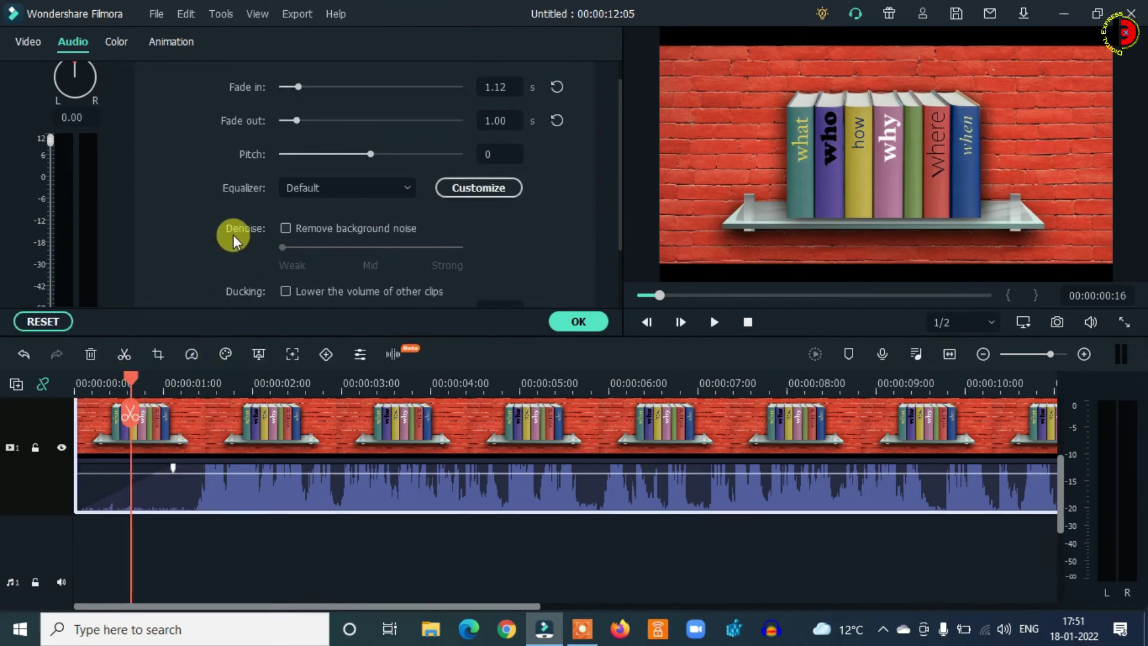
click(287, 228)
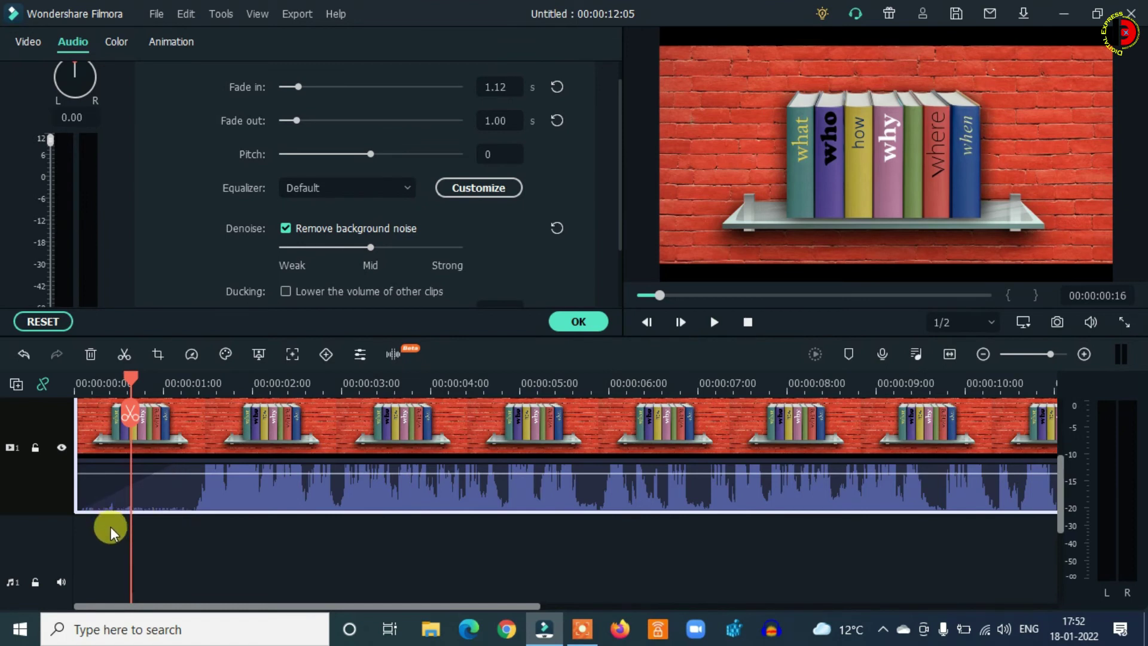
click(455, 247)
drag(459, 247, 371, 247)
drag(128, 377, 99, 386)
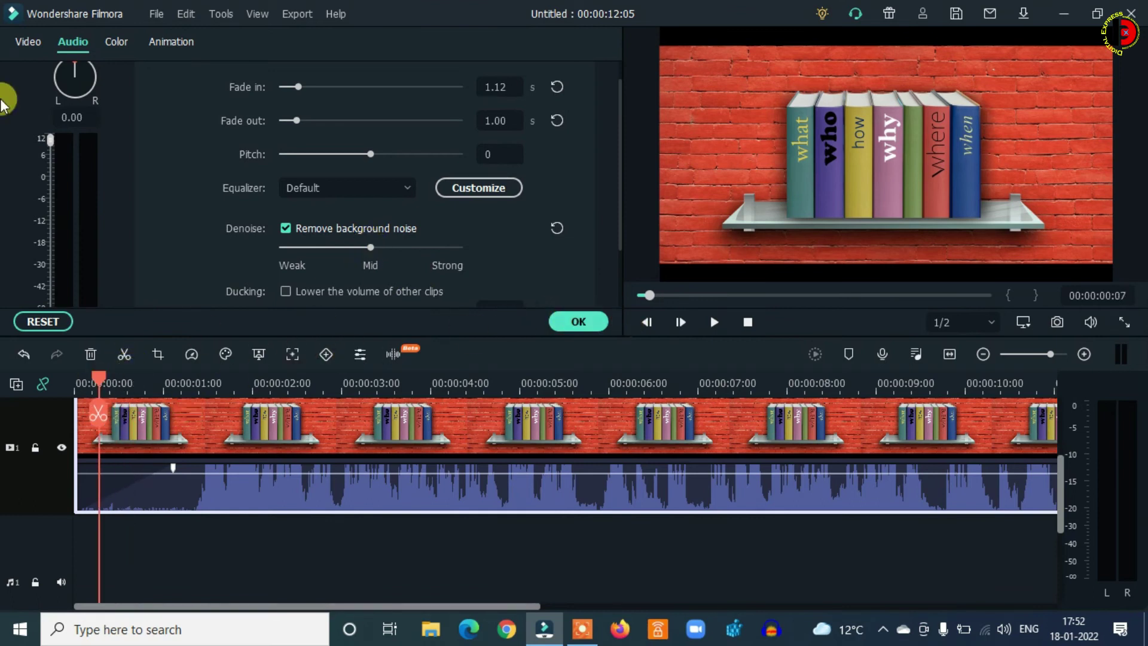
click(716, 321)
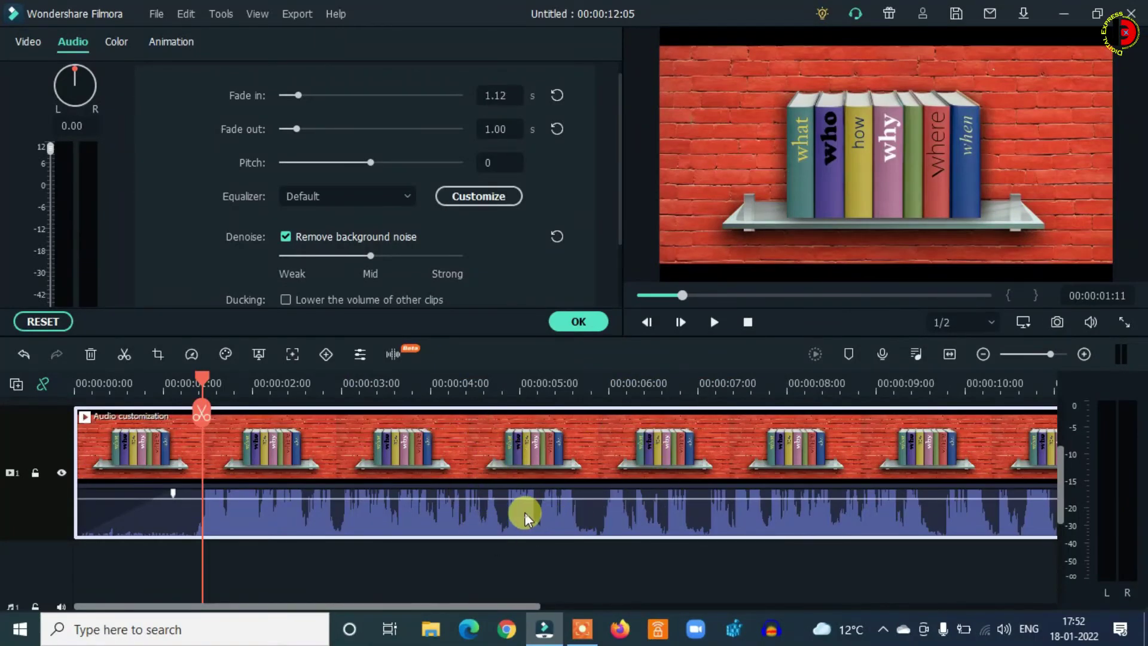
- Detach the audio from the video clip and reduce the timeline track height
right_click(491, 466)
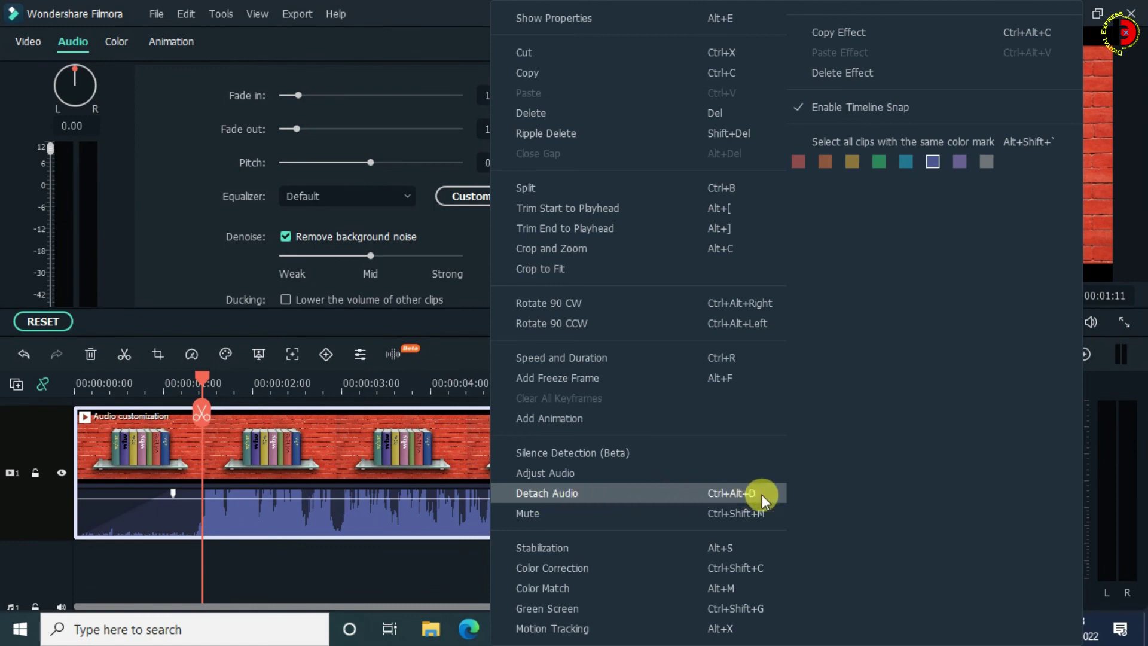
click(615, 492)
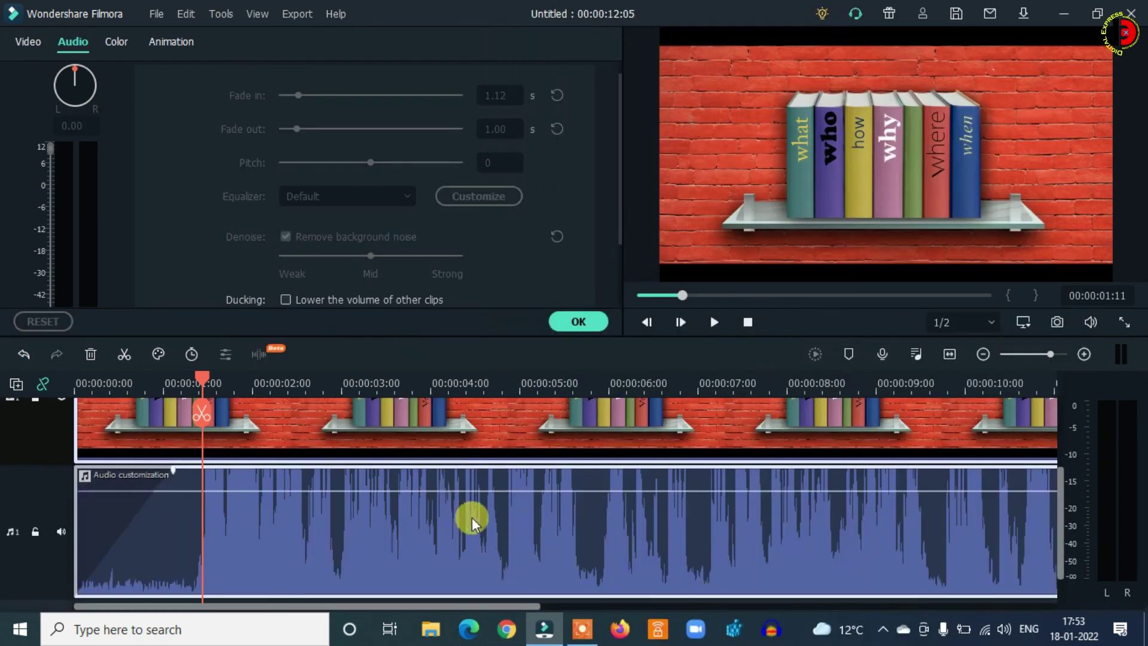
right_click(49, 495)
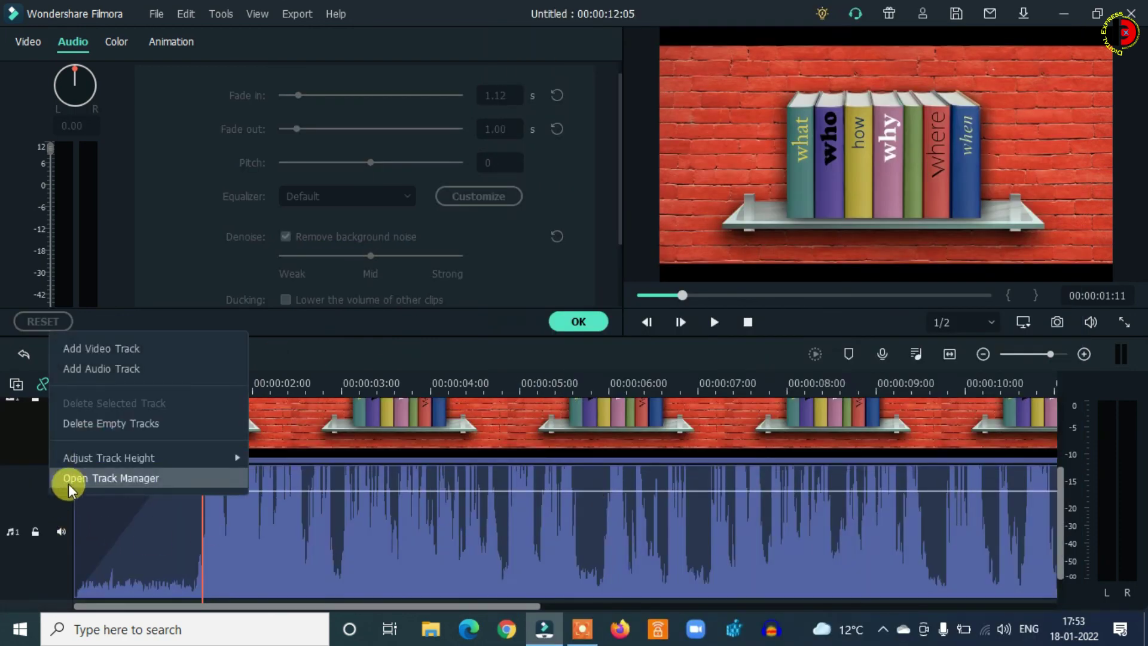
mouse_move(184, 458)
click(408, 515)
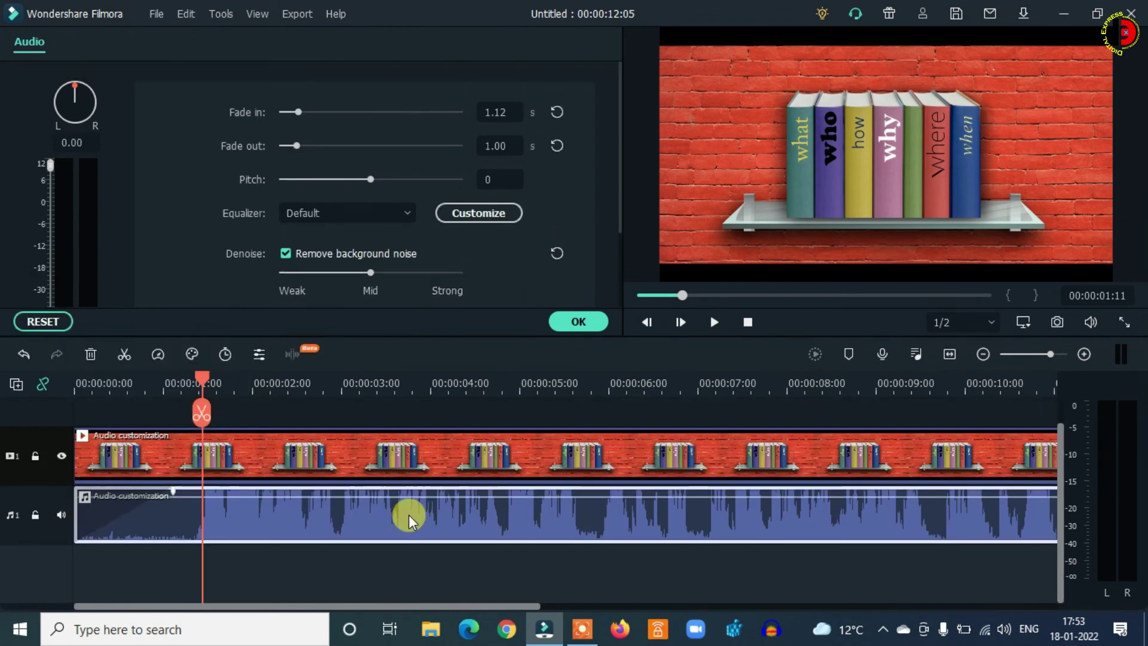
- Mute the detached audio clip and also mute its audio track
right_click(407, 515)
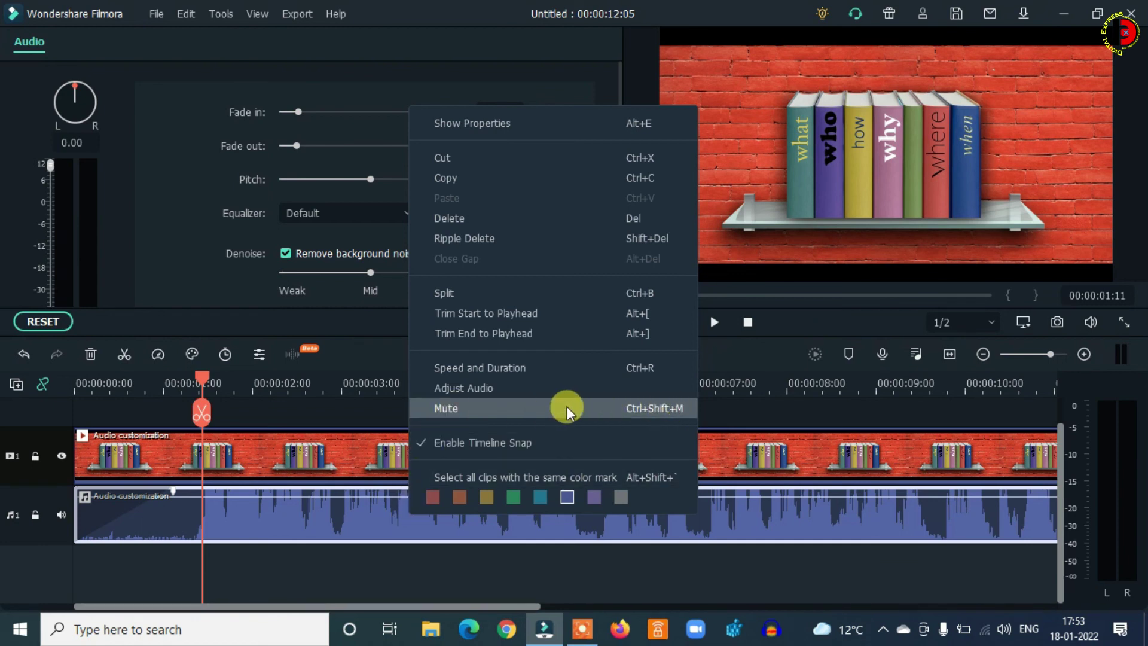
click(538, 408)
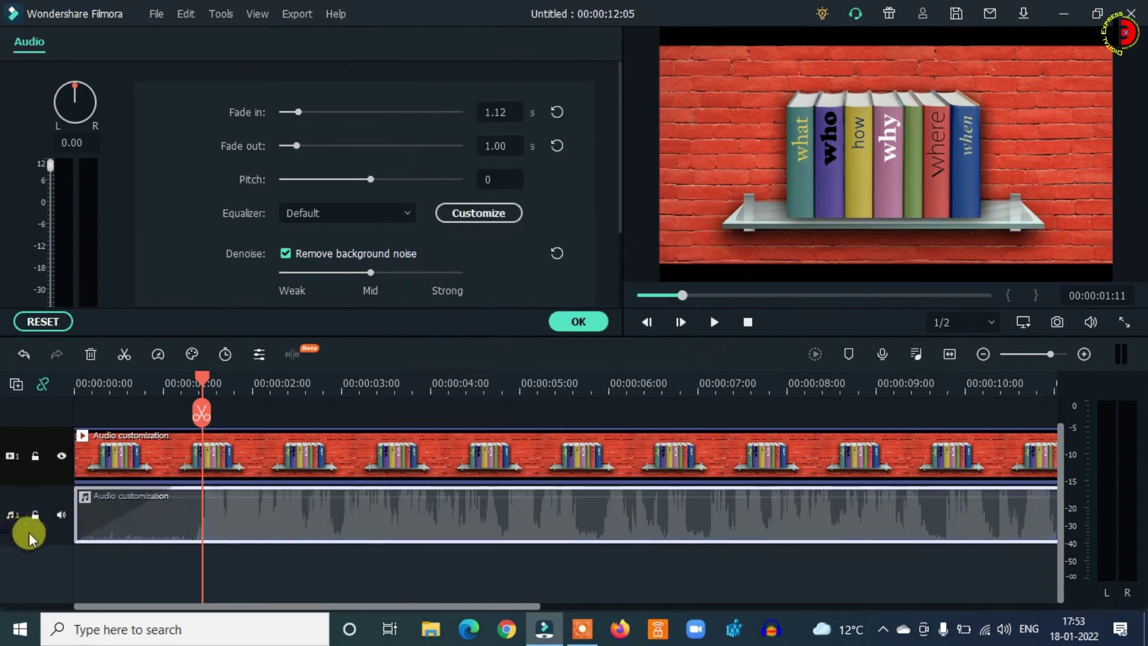
click(60, 516)
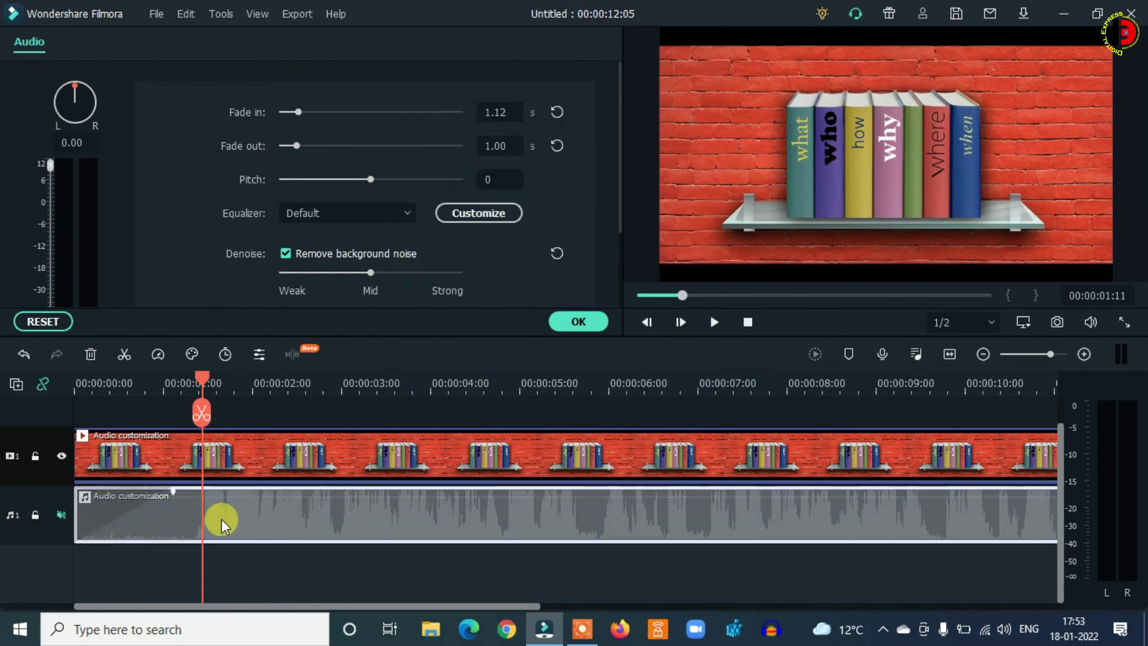
- Unmute the detached audio clip
right_click(274, 512)
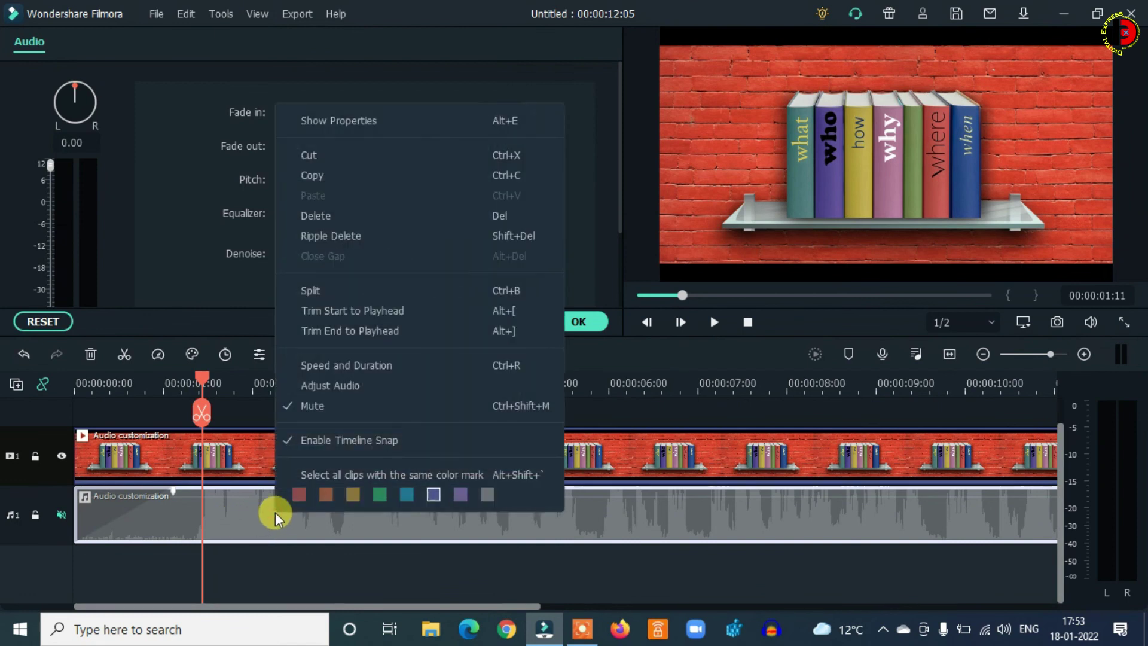
click(317, 405)
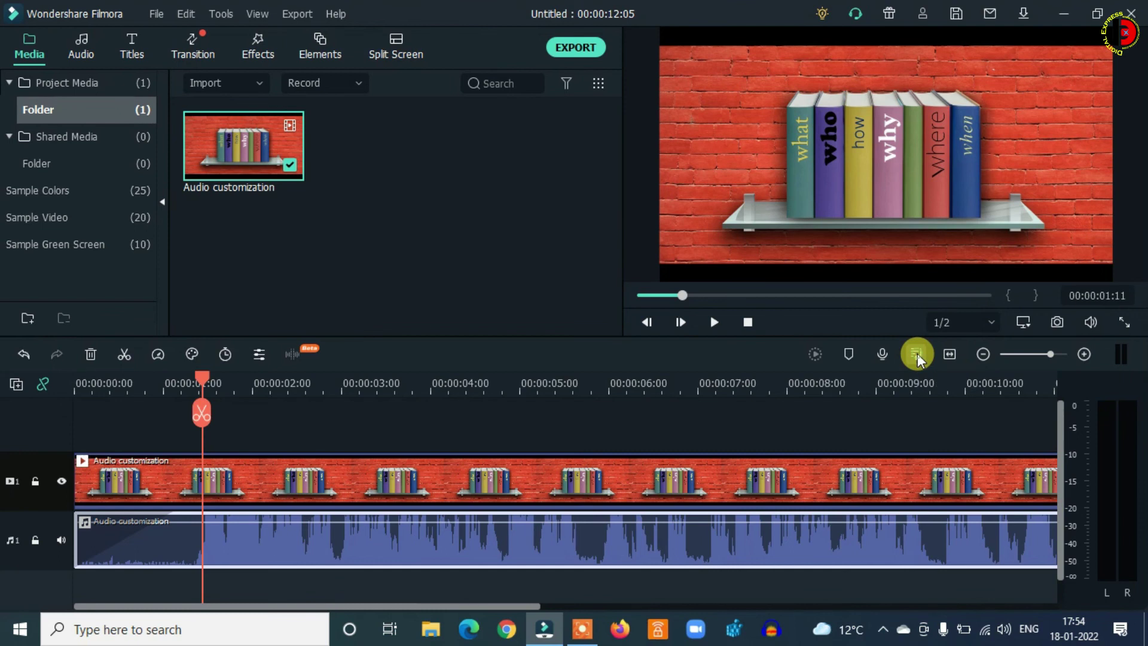
- In the Audio Mixer, lower the Audio1 track to about -3.28 dB and the Video1 track to about -1.70 dB
click(917, 355)
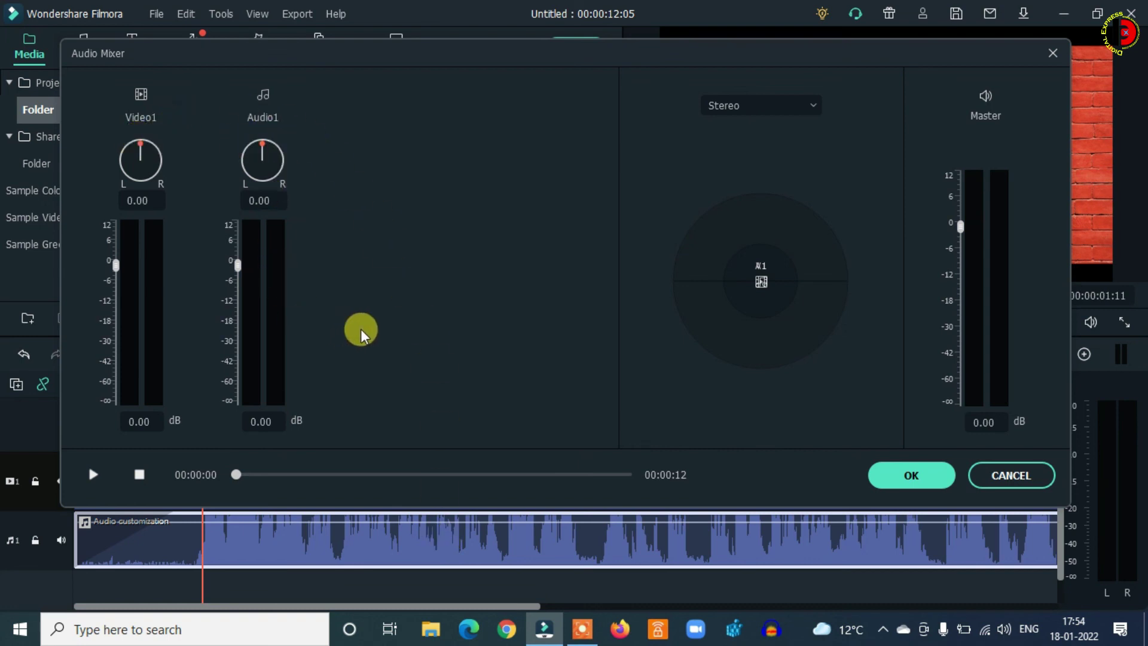
mouse_move(236, 264)
mouse_down()
mouse_move(243, 299)
mouse_move(237, 277)
mouse_up()
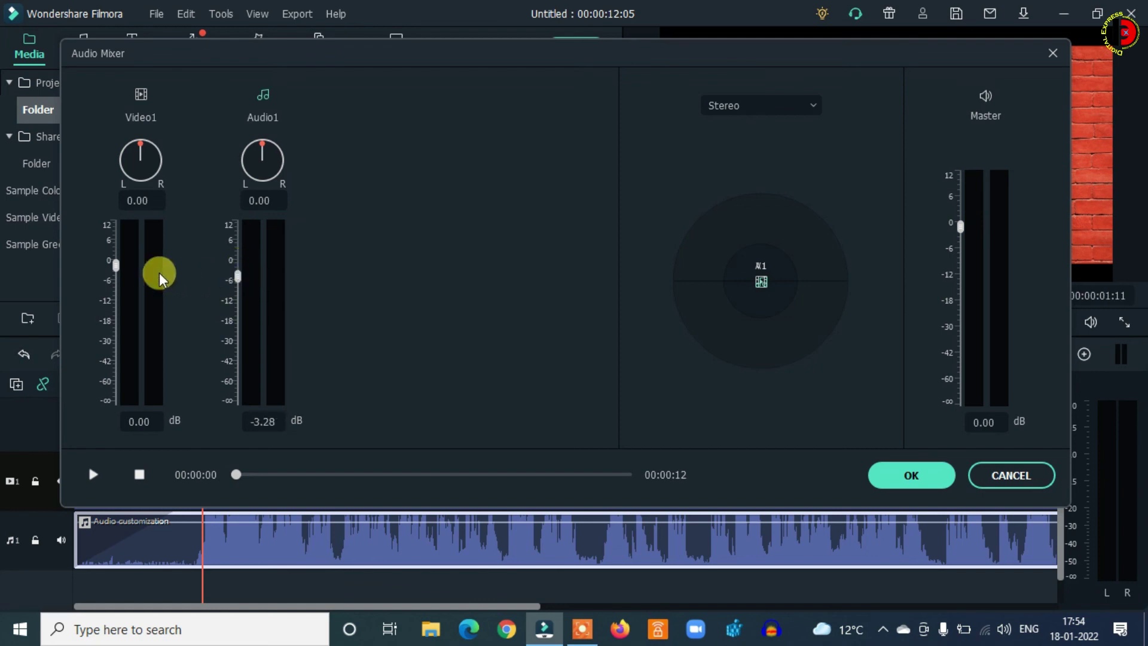
drag(116, 265, 117, 271)
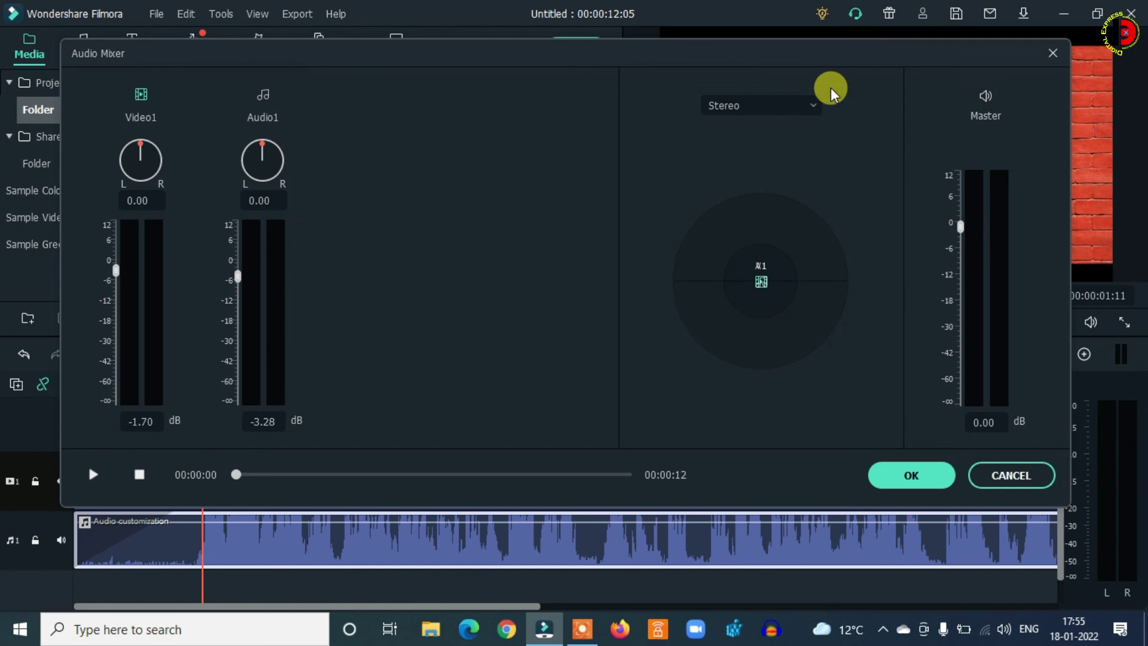
- Keep the mixer's output mode on Stereo, lower the Master volume to about -8.17 dB, and apply the mixer settings
click(804, 105)
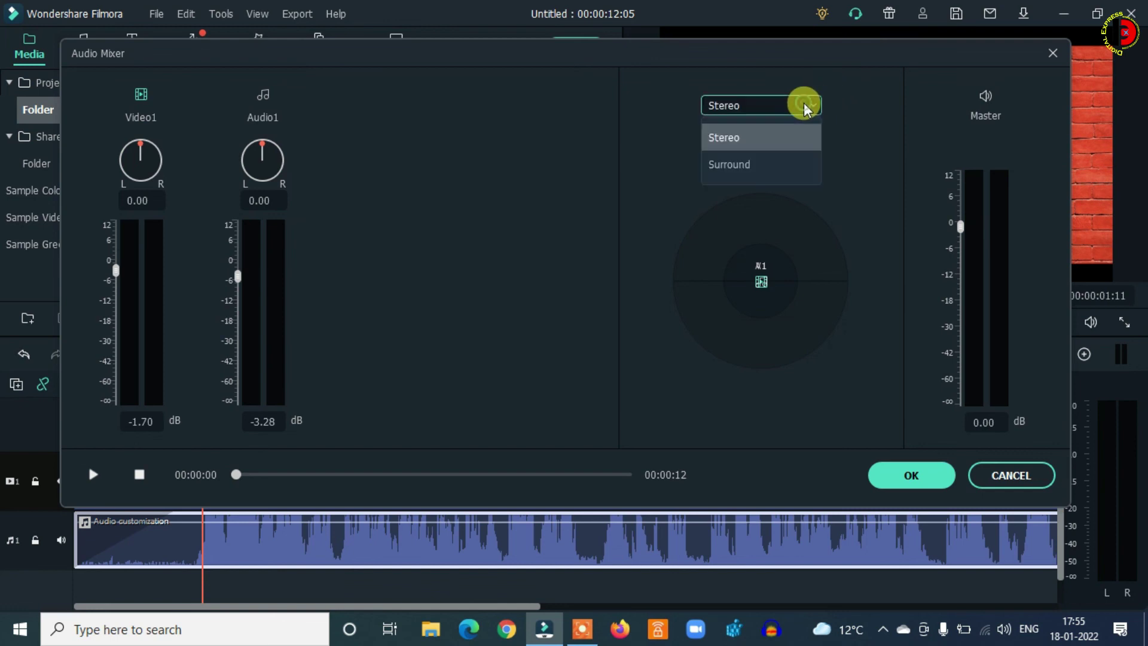
click(764, 141)
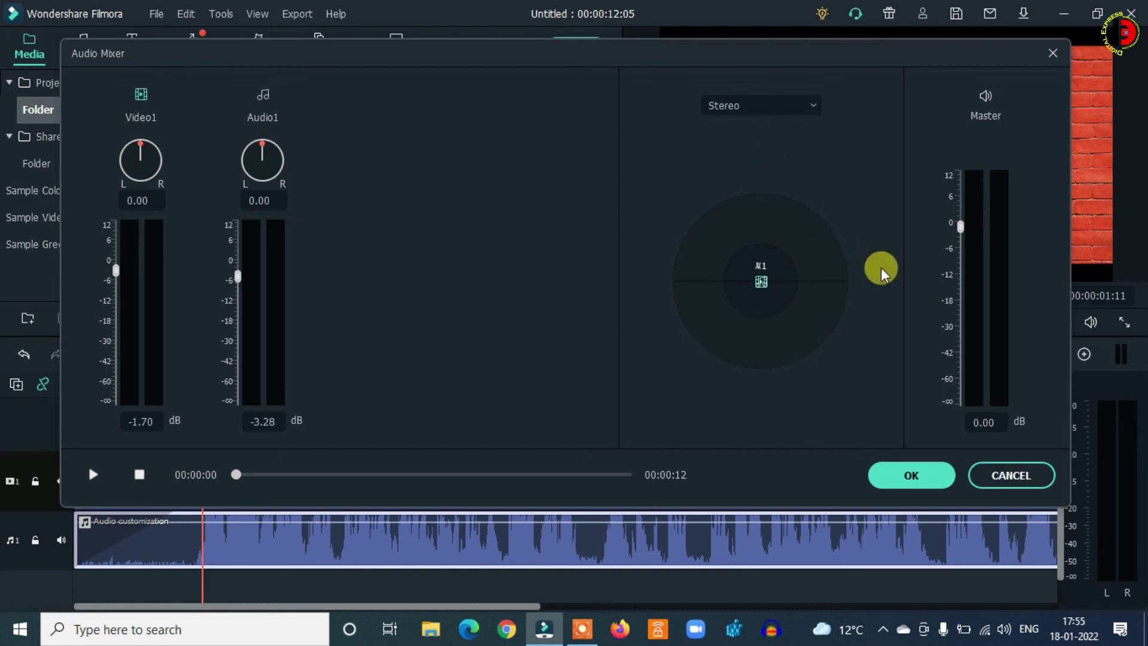
drag(960, 226, 961, 261)
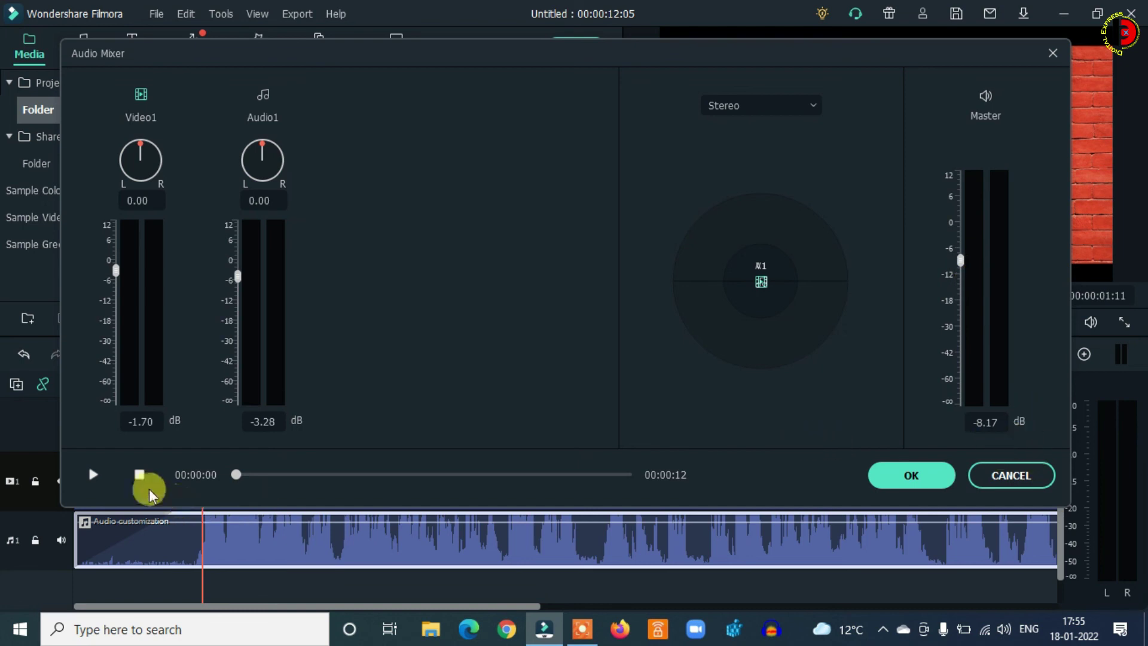
click(912, 475)
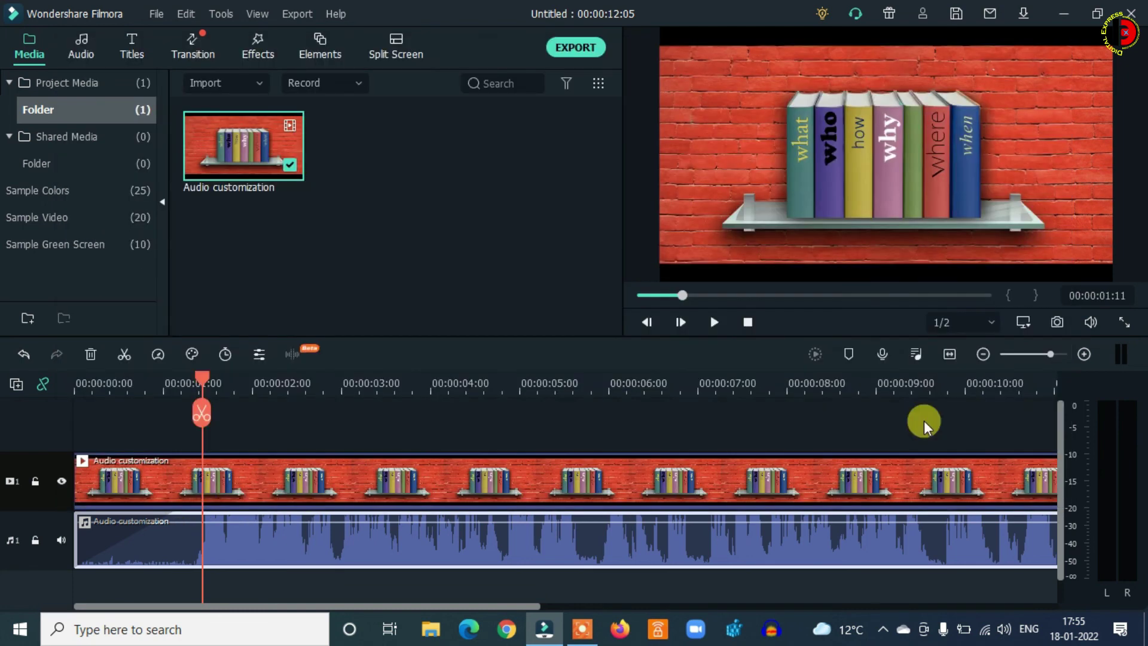